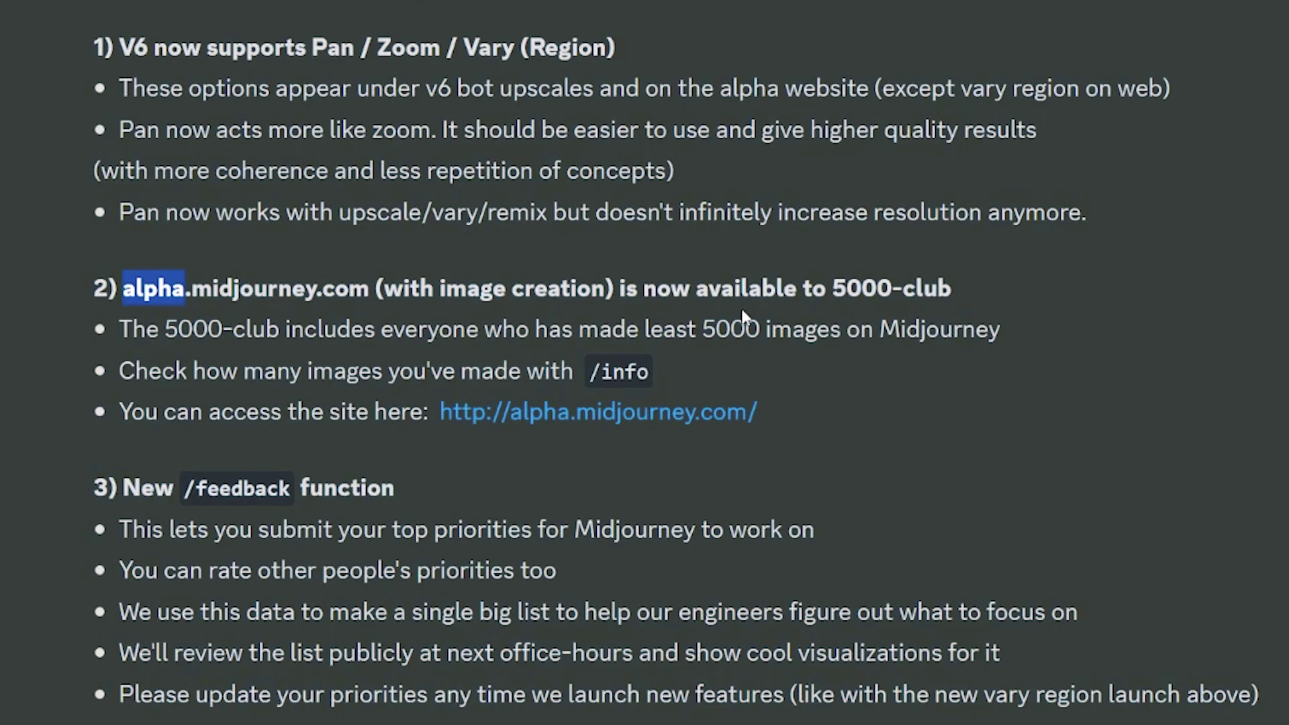
# Step: Highlight the alpha.midjourney.com and 5000-club lines in the Discord announcement
pyautogui.moveTo(642, 332); pyautogui.dragTo(1017, 348)
pyautogui.click(668, 329)
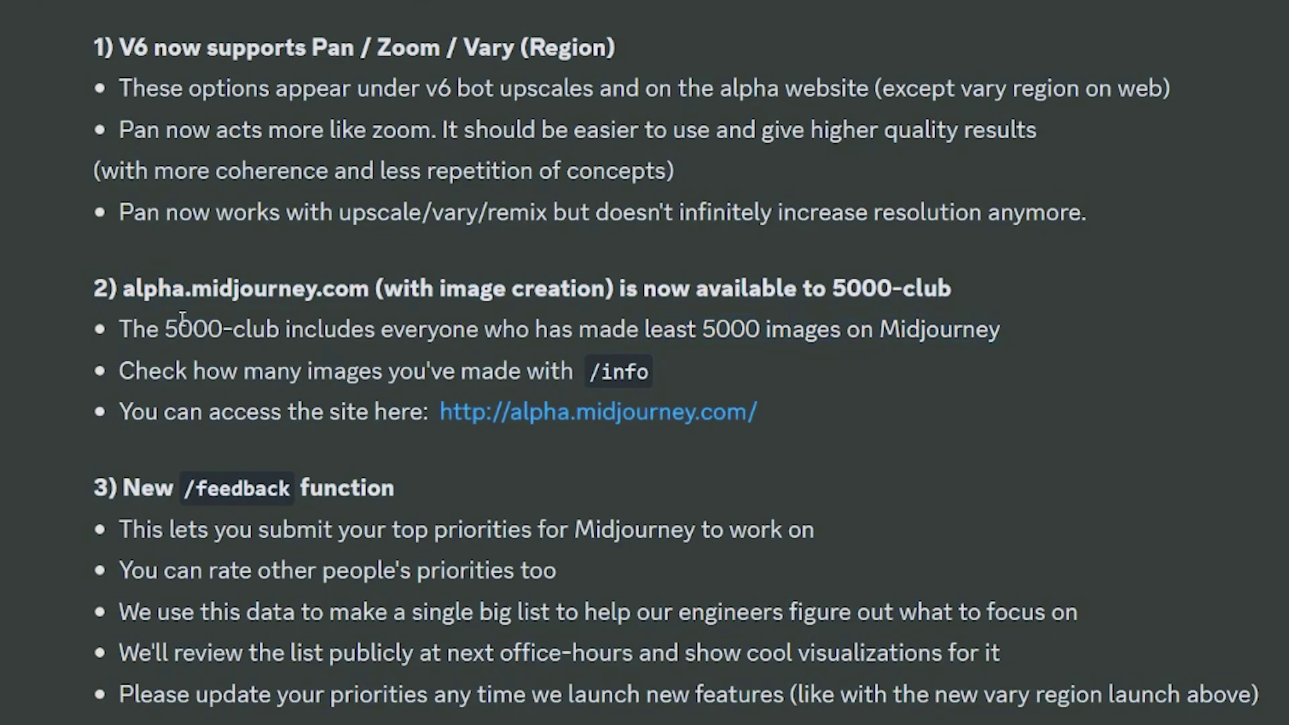
pyautogui.moveTo(165, 329); pyautogui.dragTo(279, 330)
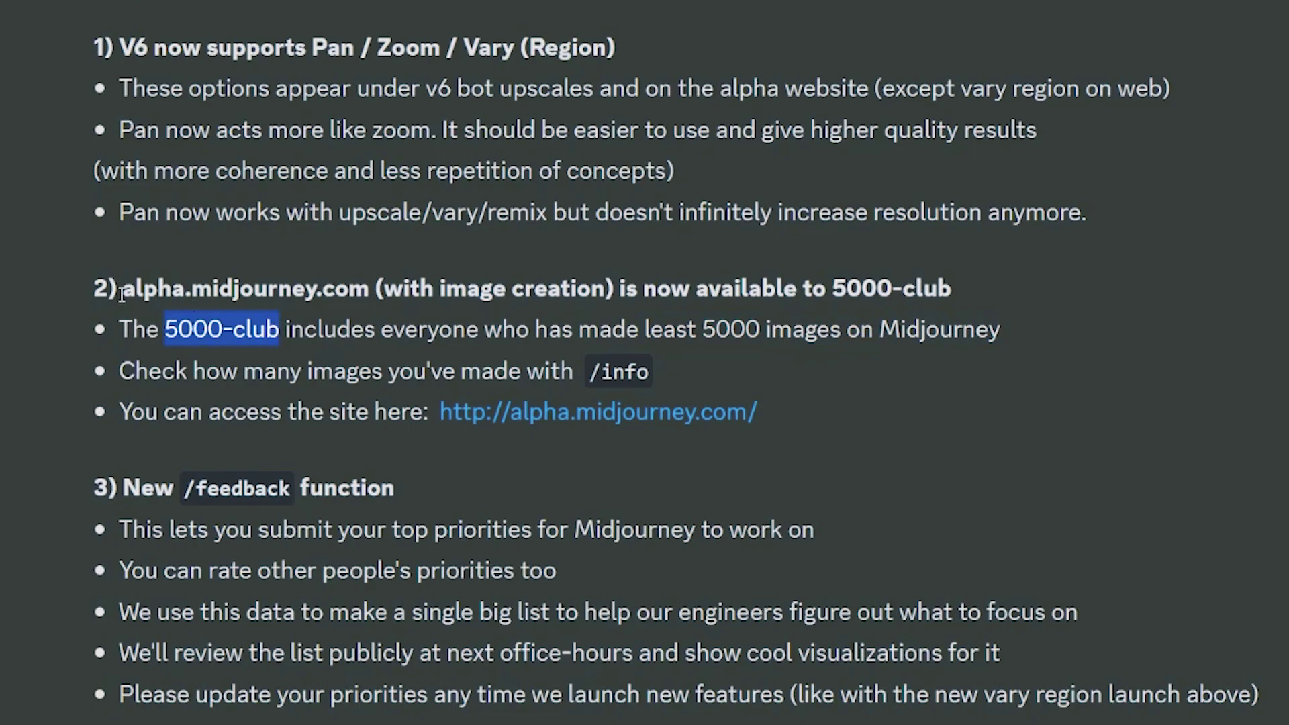
pyautogui.moveTo(121, 296); pyautogui.dragTo(186, 290)
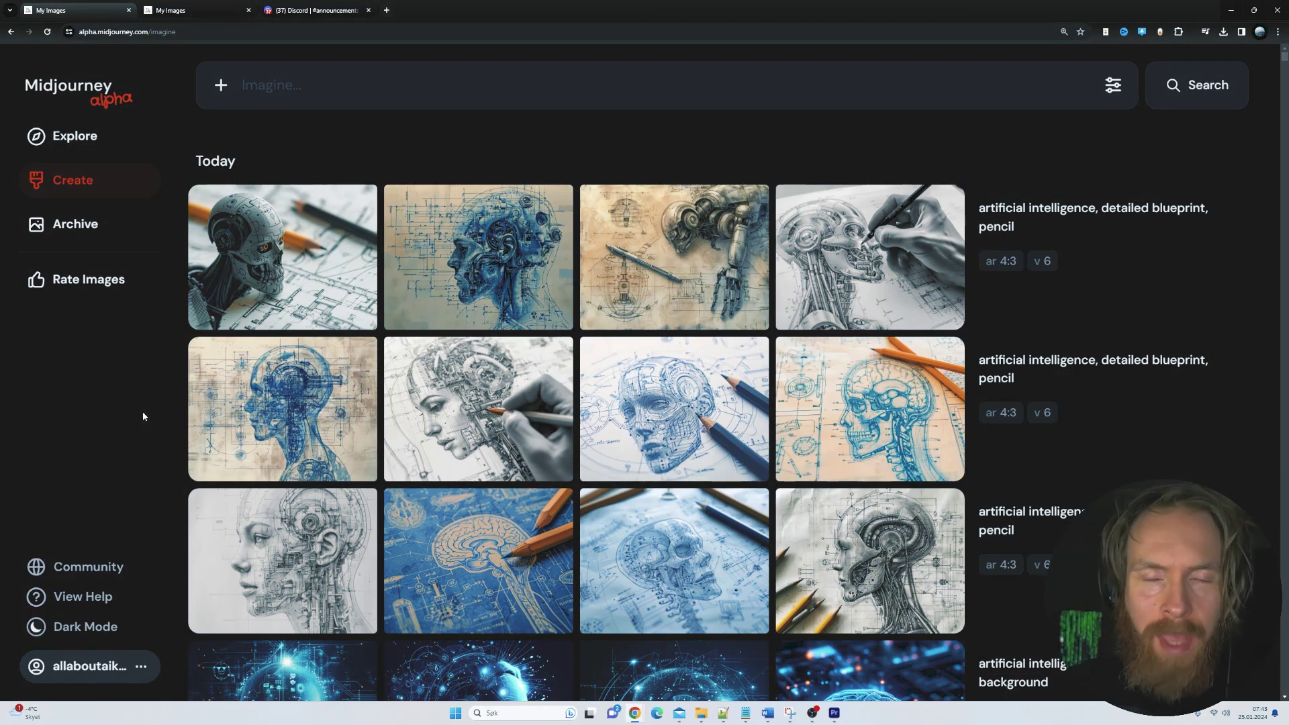
# Step: Switch to light mode and back to dark, then browse the Archive and its filters
pyautogui.click(101, 626)
pyautogui.click(101, 628)
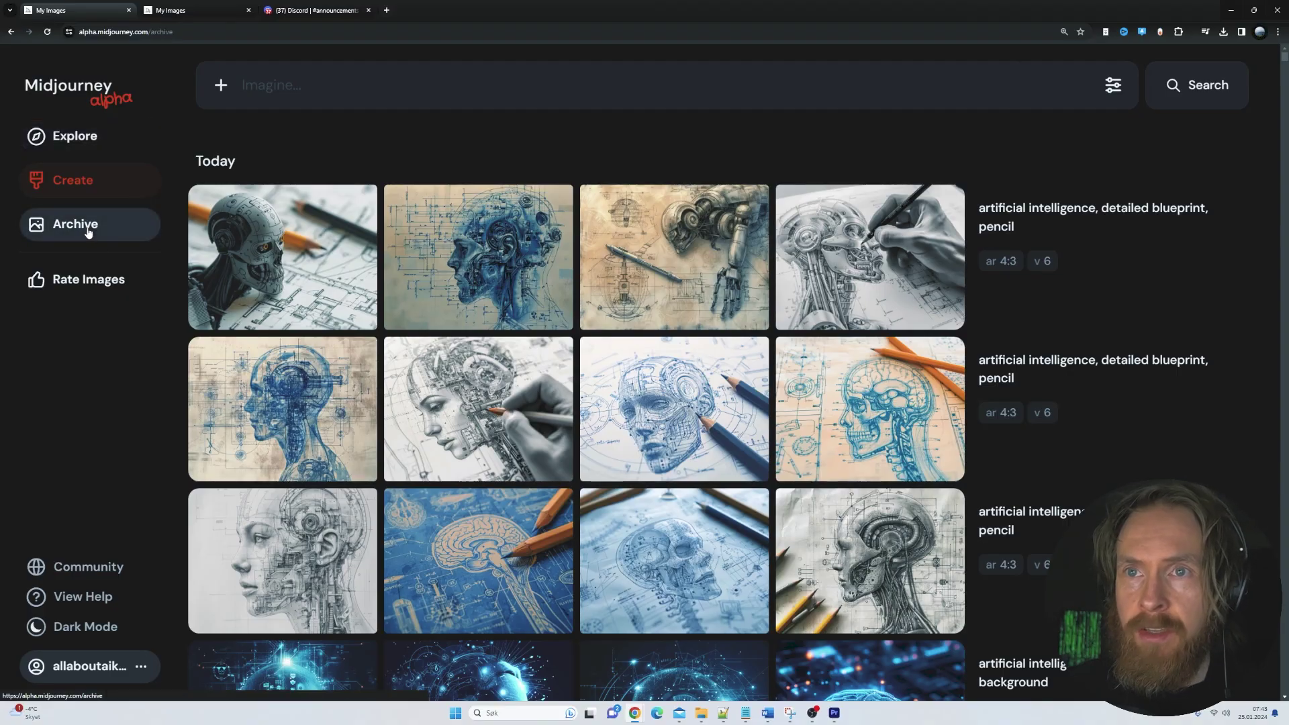
pyautogui.click(88, 231)
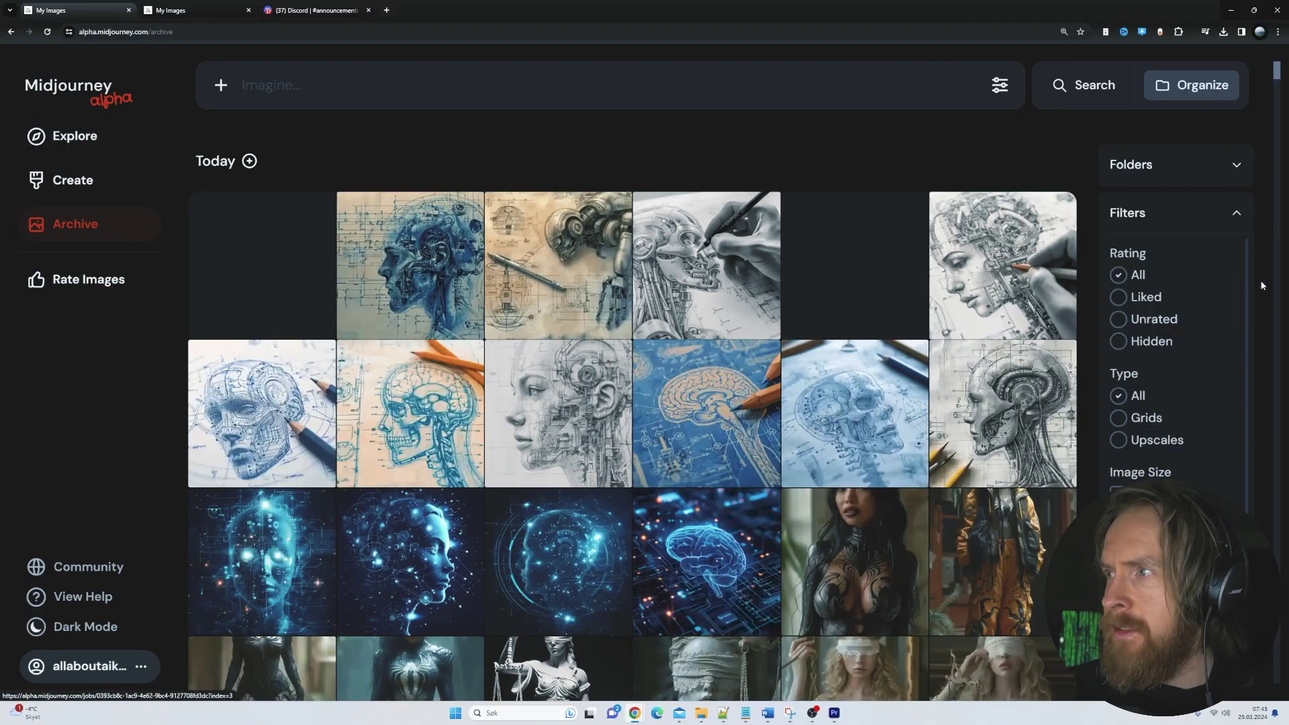
pyautogui.scroll(-3, 1249, 285)
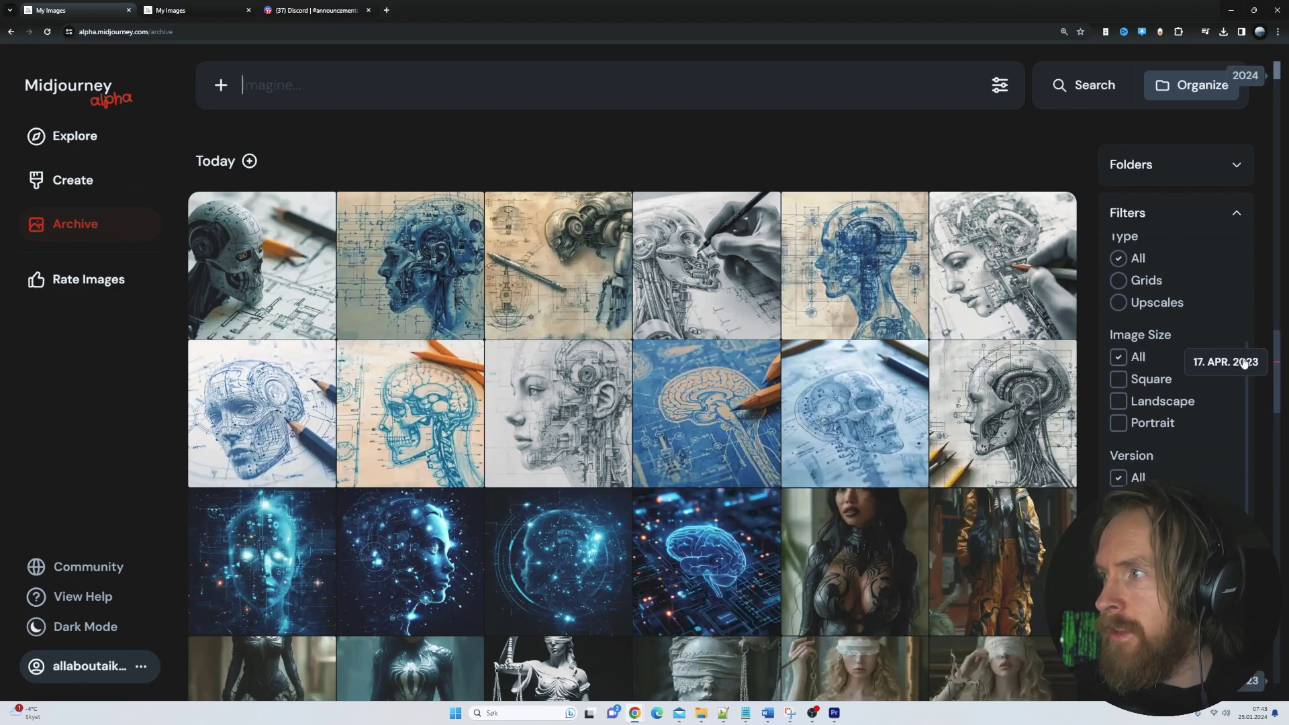
pyautogui.scroll(3, 1234, 357)
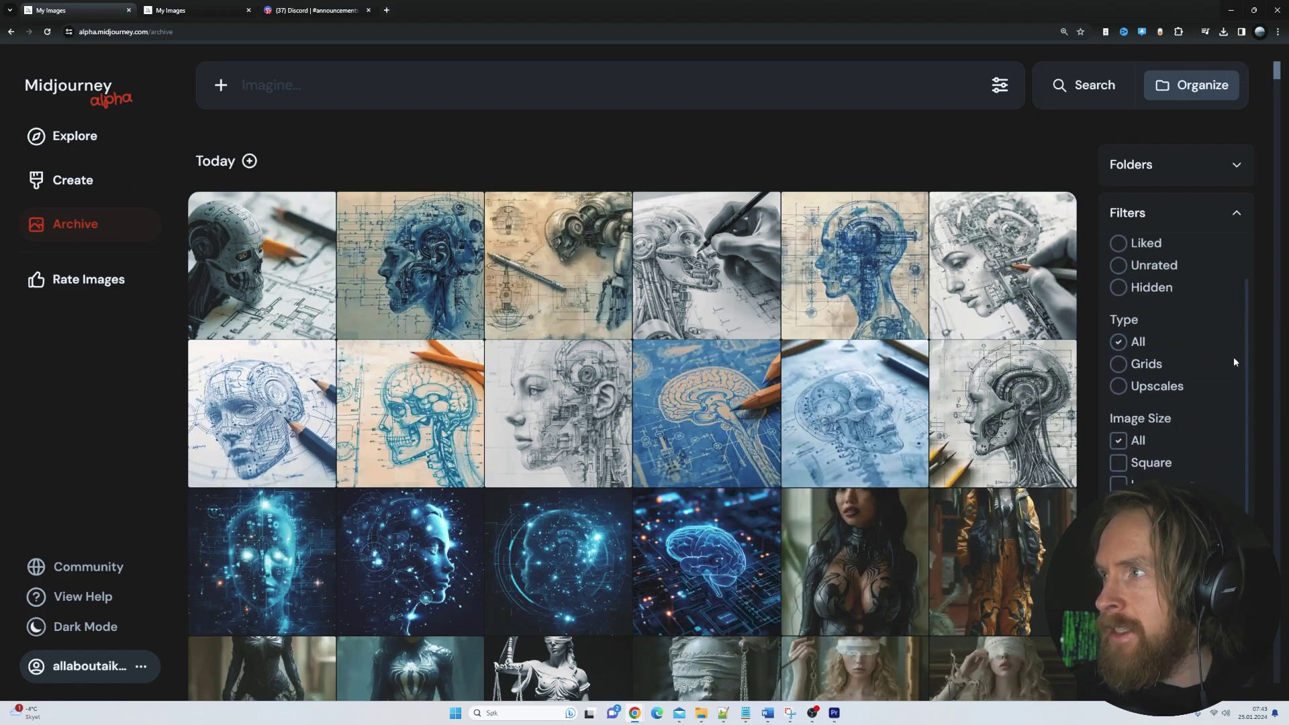
# Step: Paste 'artificial intelligence, detailed blueprint, pencil' into the prompt bar and set size to Square 1:1
pyautogui.click(90, 182)
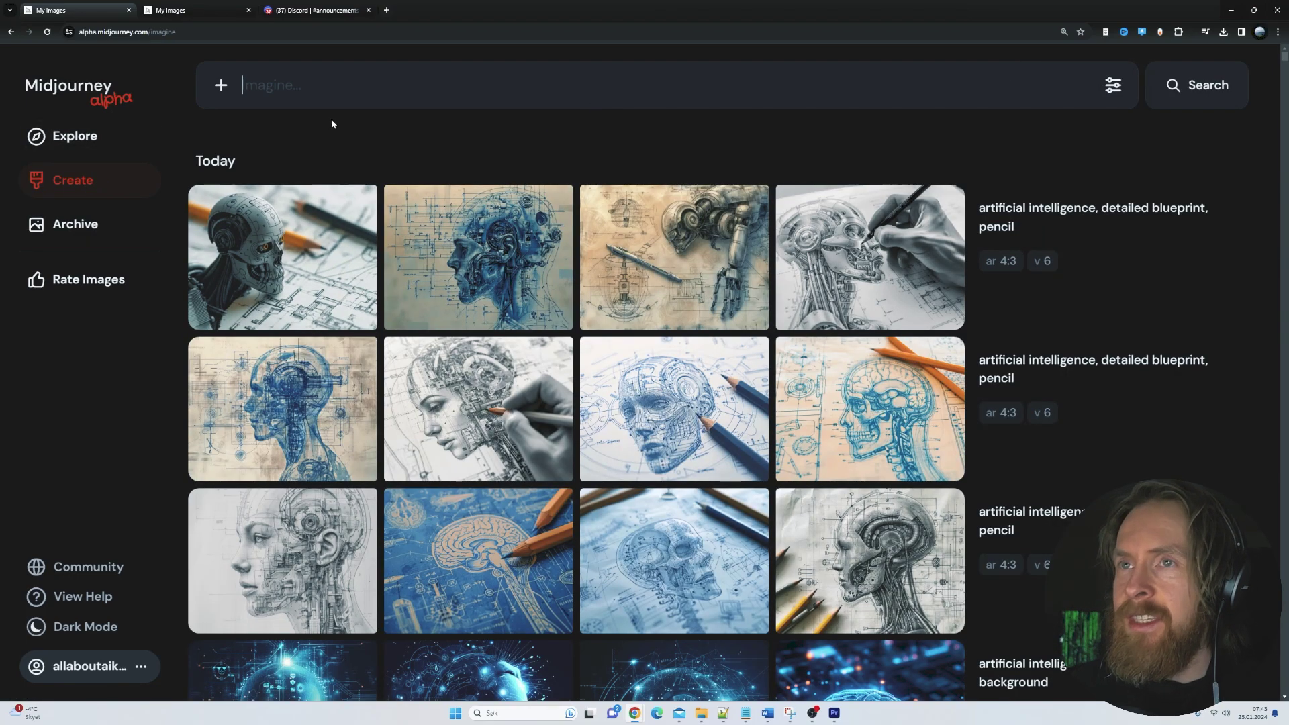
pyautogui.moveTo(1015, 226)
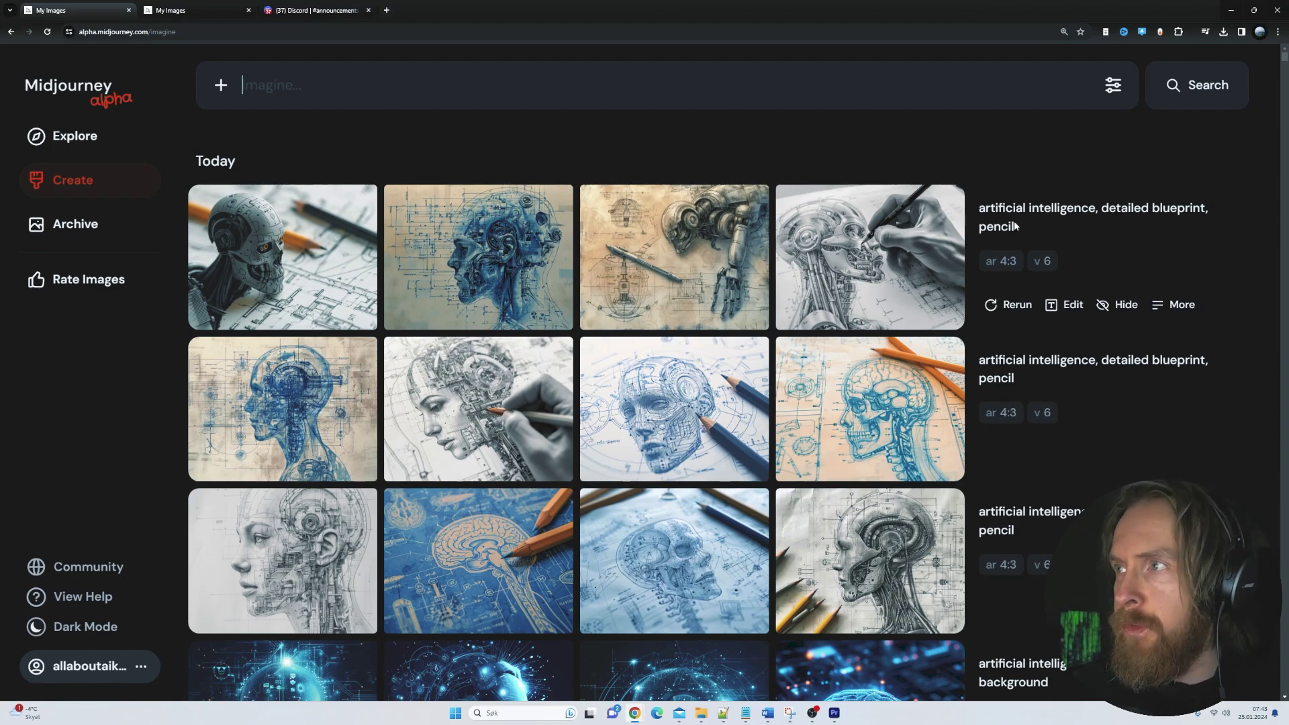
pyautogui.moveTo(1014, 228); pyautogui.dragTo(980, 204)
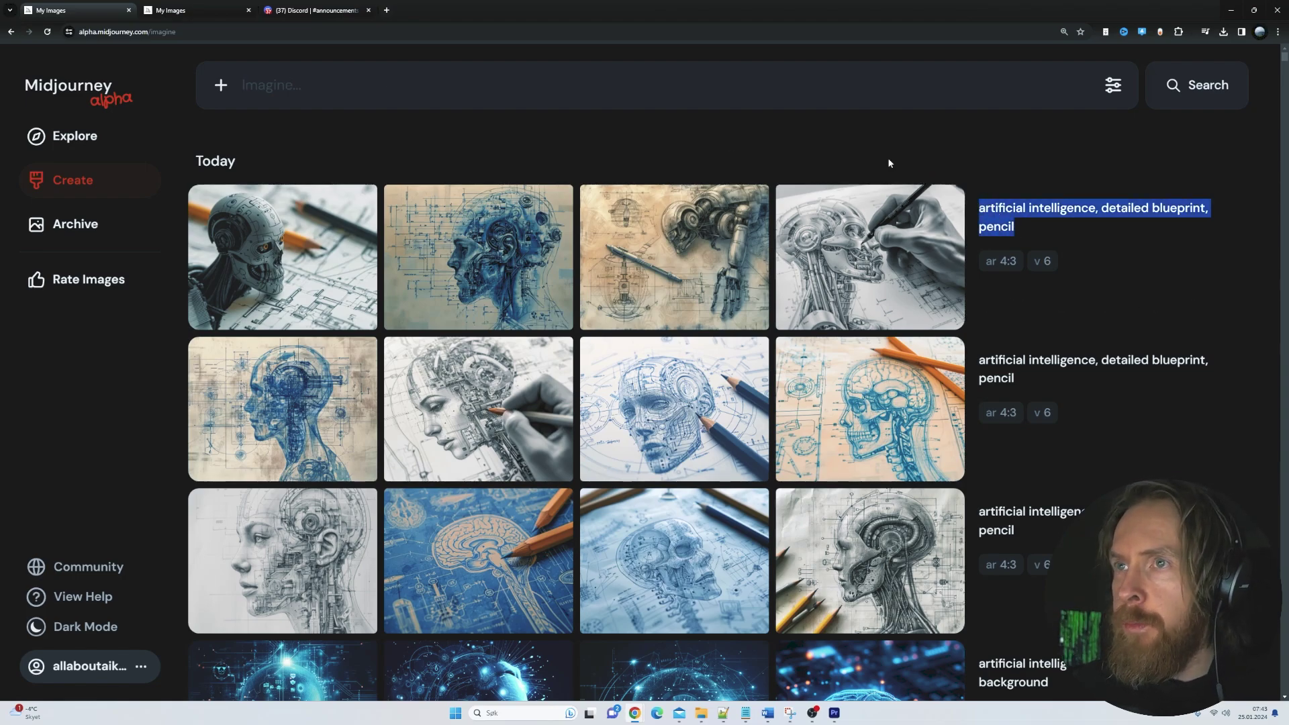
pyautogui.hotkey('ctrl', 'c')
pyautogui.click(423, 84)
pyautogui.hotkey('ctrl', 'v')
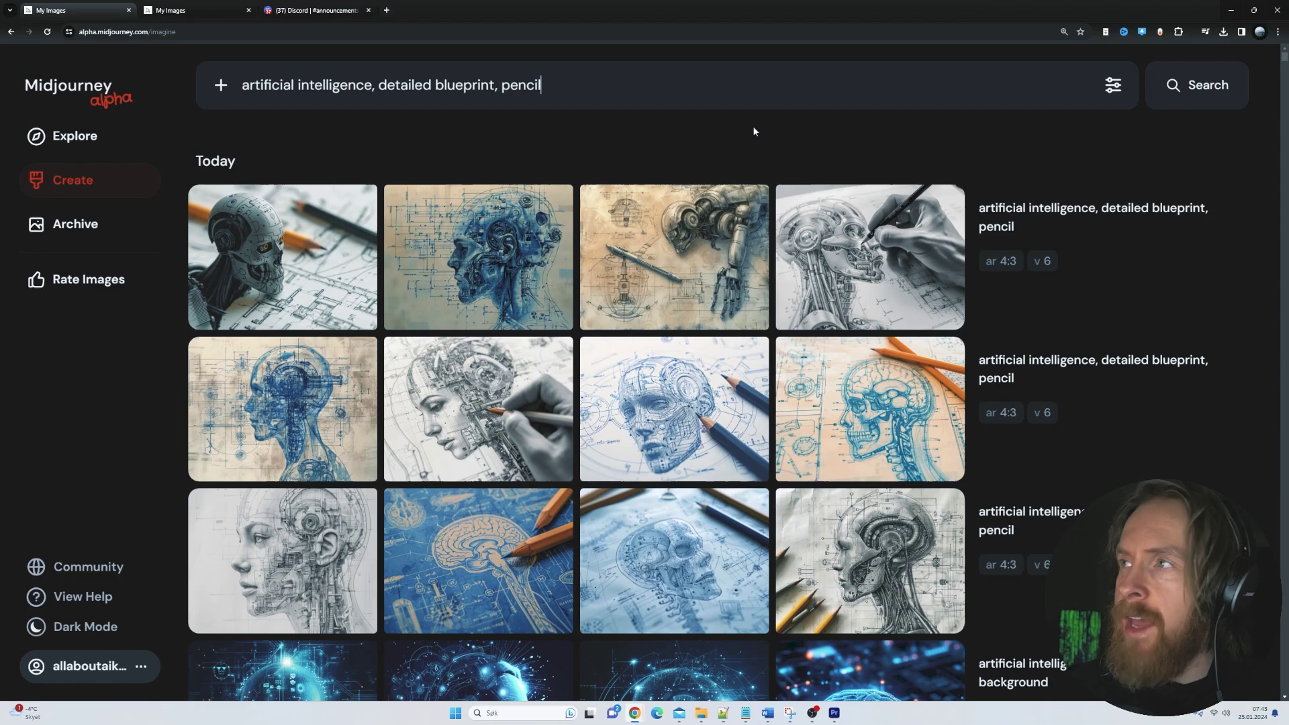
pyautogui.click(1114, 86)
pyautogui.moveTo(606, 280); pyautogui.dragTo(634, 279)
# Step: Choose Landscape 4:3 image size and Raw mode, keeping version 6
pyautogui.click(564, 233)
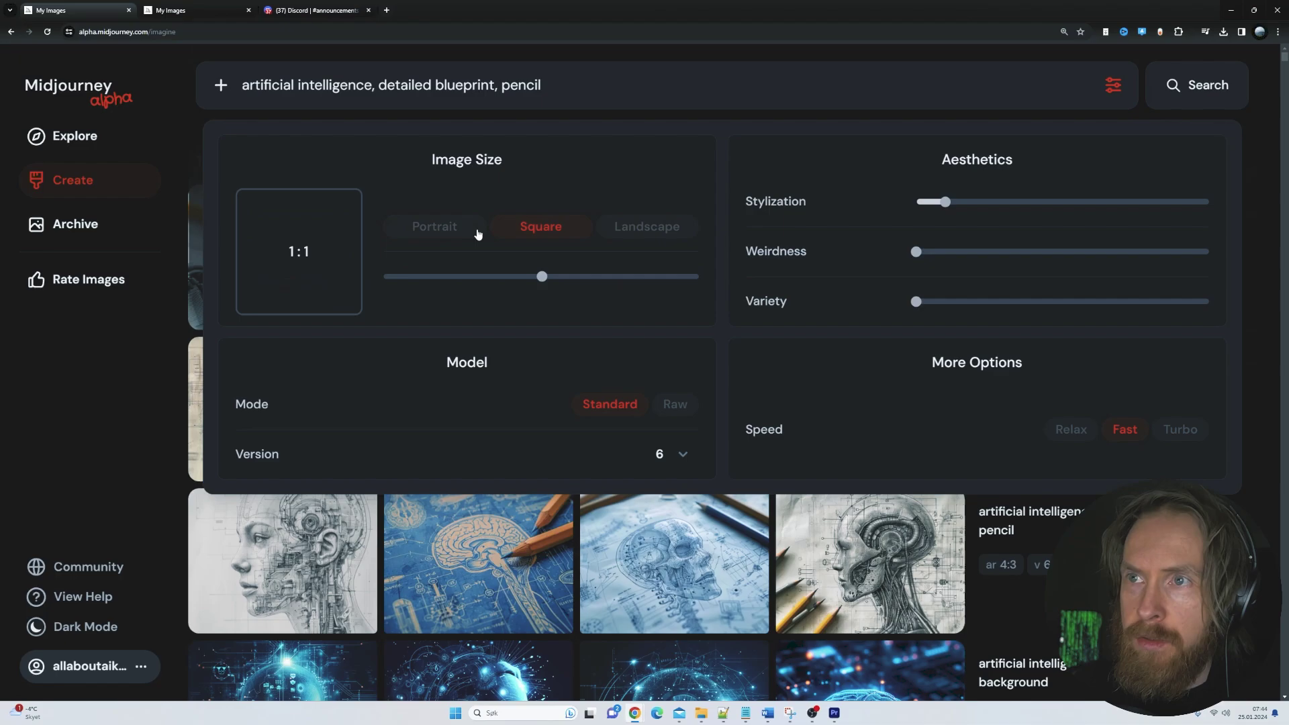
pyautogui.click(432, 232)
pyautogui.click(518, 230)
pyautogui.click(662, 238)
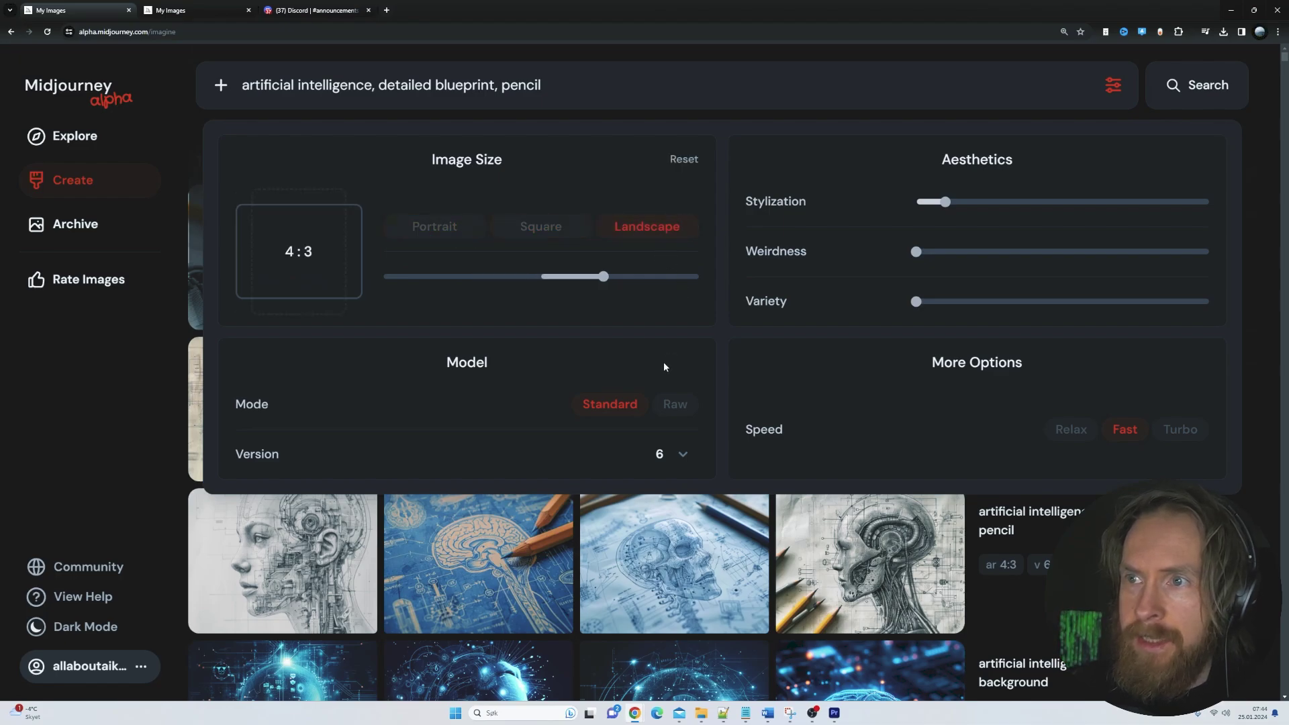
pyautogui.click(675, 404)
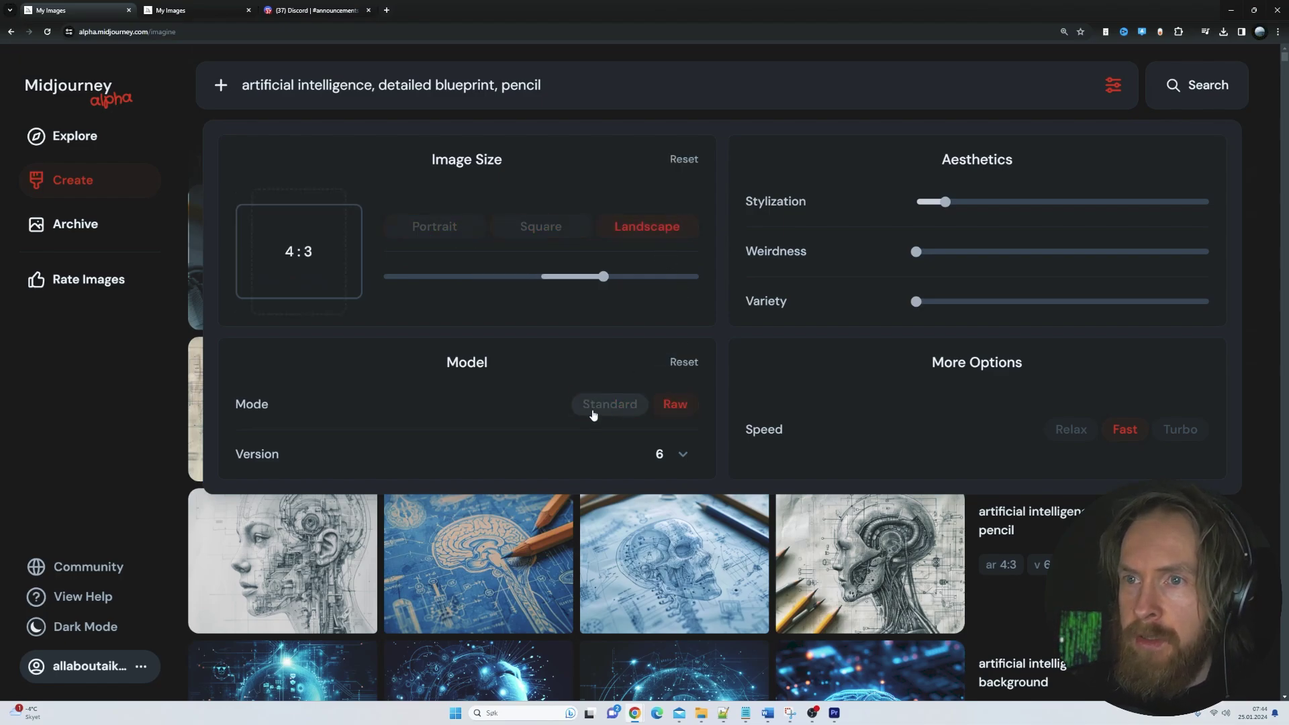
pyautogui.click(594, 411)
pyautogui.click(675, 410)
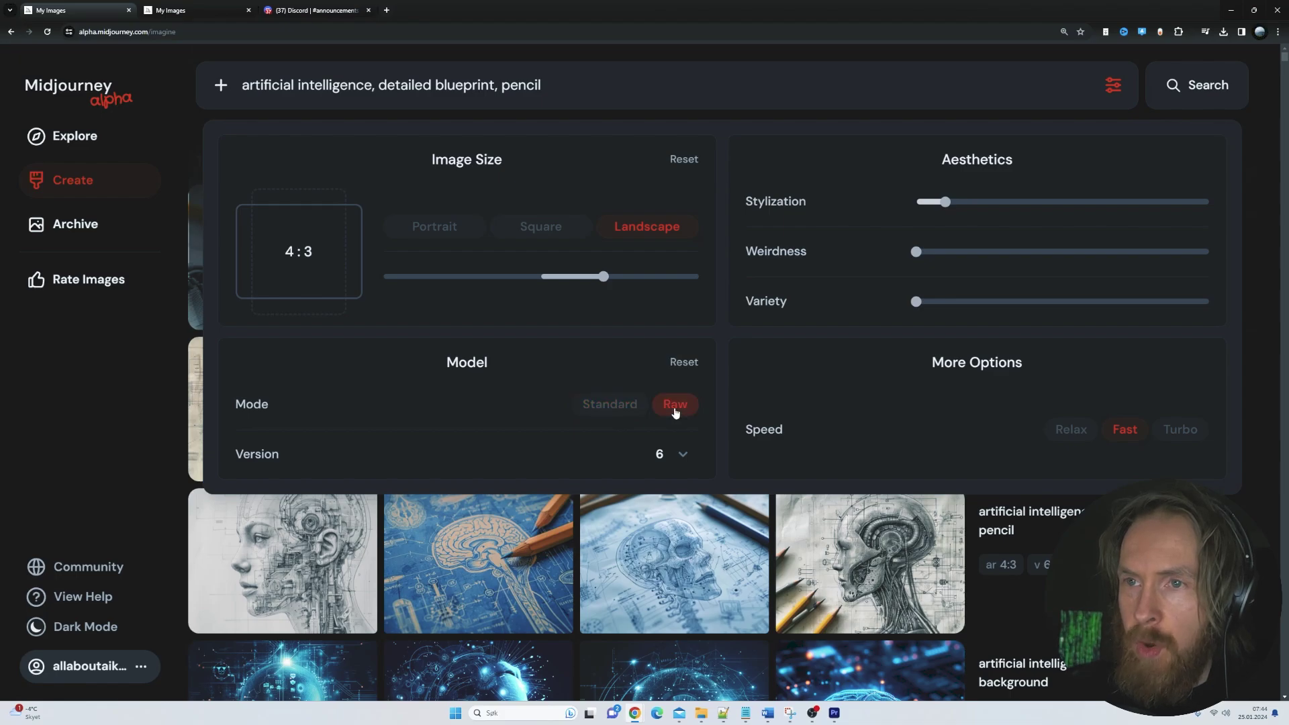
pyautogui.click(681, 454)
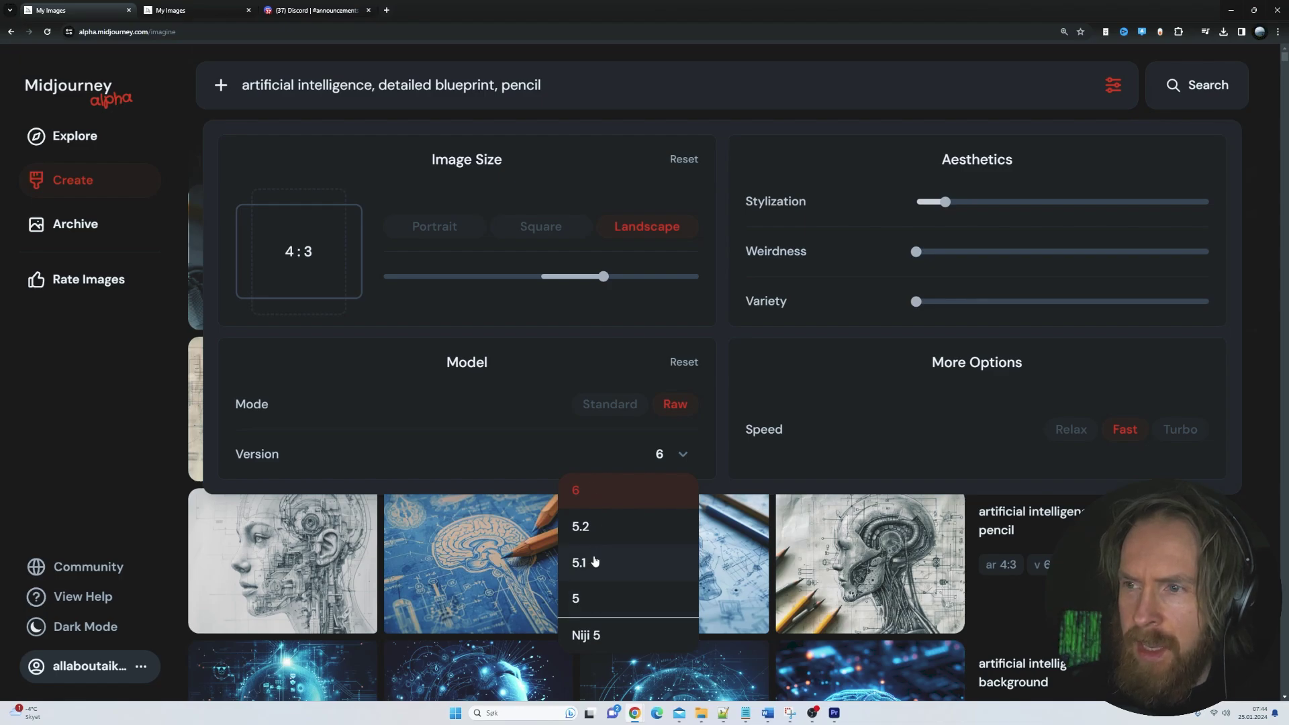
pyautogui.click(482, 450)
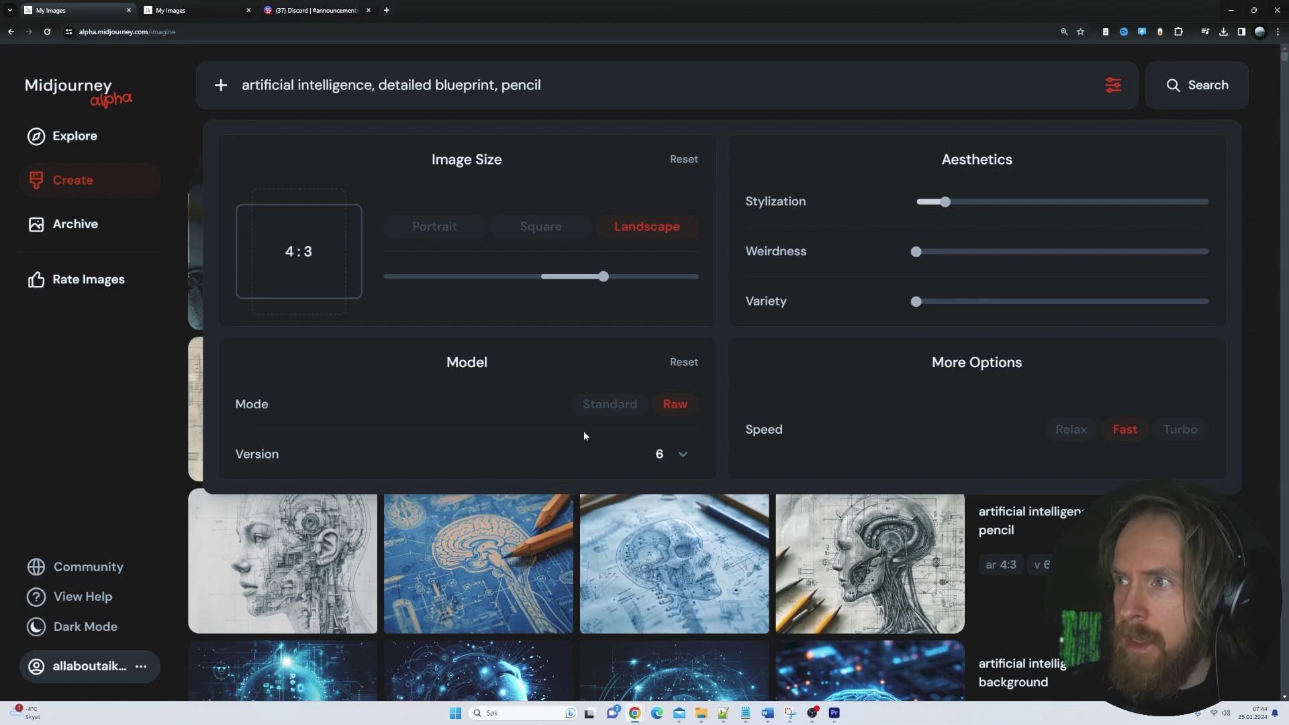
# Step: Keep Fast speed, raise Stylization to 300, and leave weirdness and variety at 0
pyautogui.click(1073, 436)
pyautogui.click(1121, 433)
pyautogui.click(1176, 433)
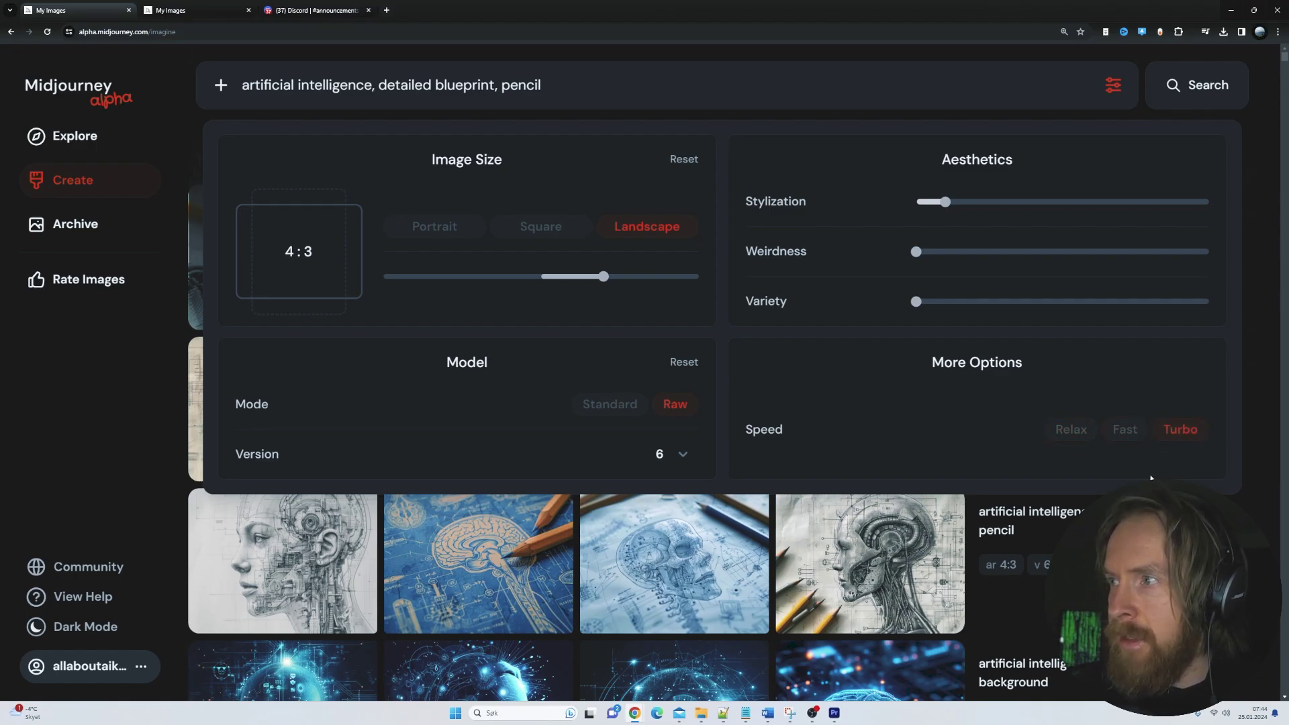
pyautogui.click(1125, 433)
pyautogui.moveTo(946, 201)
pyautogui.mouseDown()
pyautogui.moveTo(1152, 205)
pyautogui.moveTo(944, 204)
pyautogui.mouseUp()
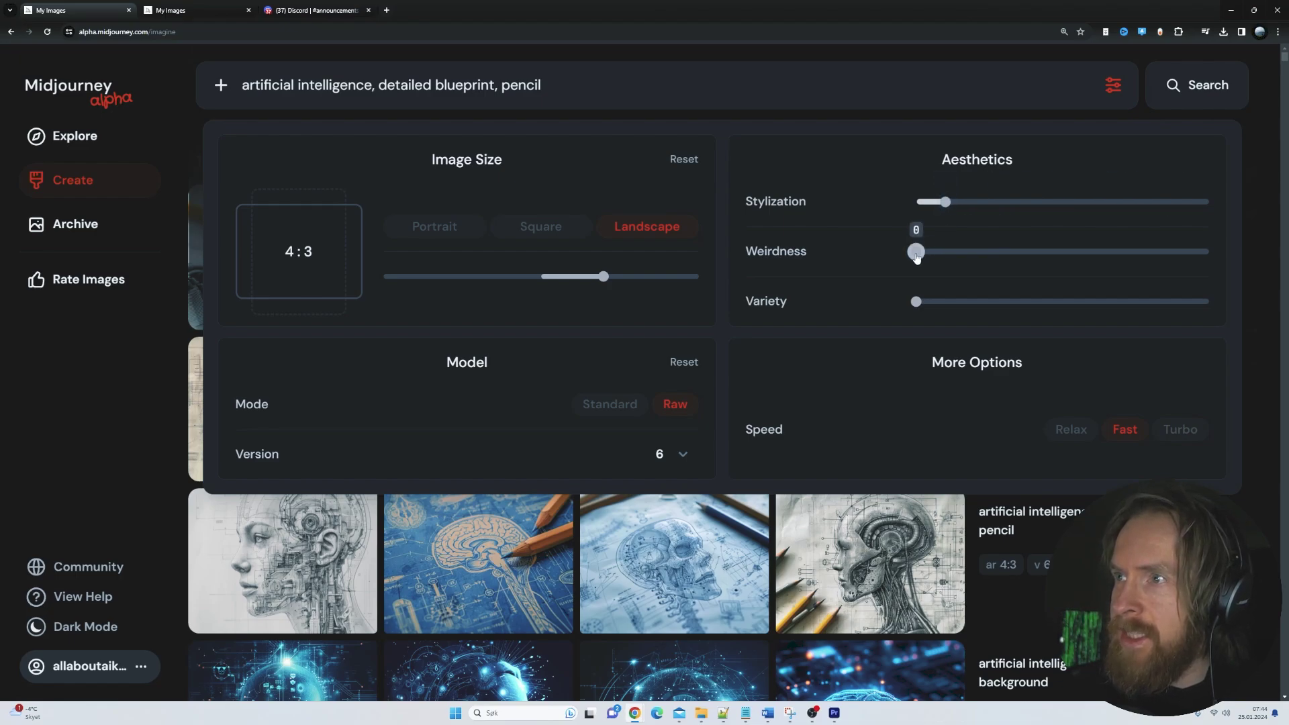
pyautogui.moveTo(917, 258)
pyautogui.mouseDown()
pyautogui.moveTo(1148, 252)
pyautogui.moveTo(914, 254)
pyautogui.mouseUp()
pyautogui.moveTo(916, 302); pyautogui.dragTo(1061, 303)
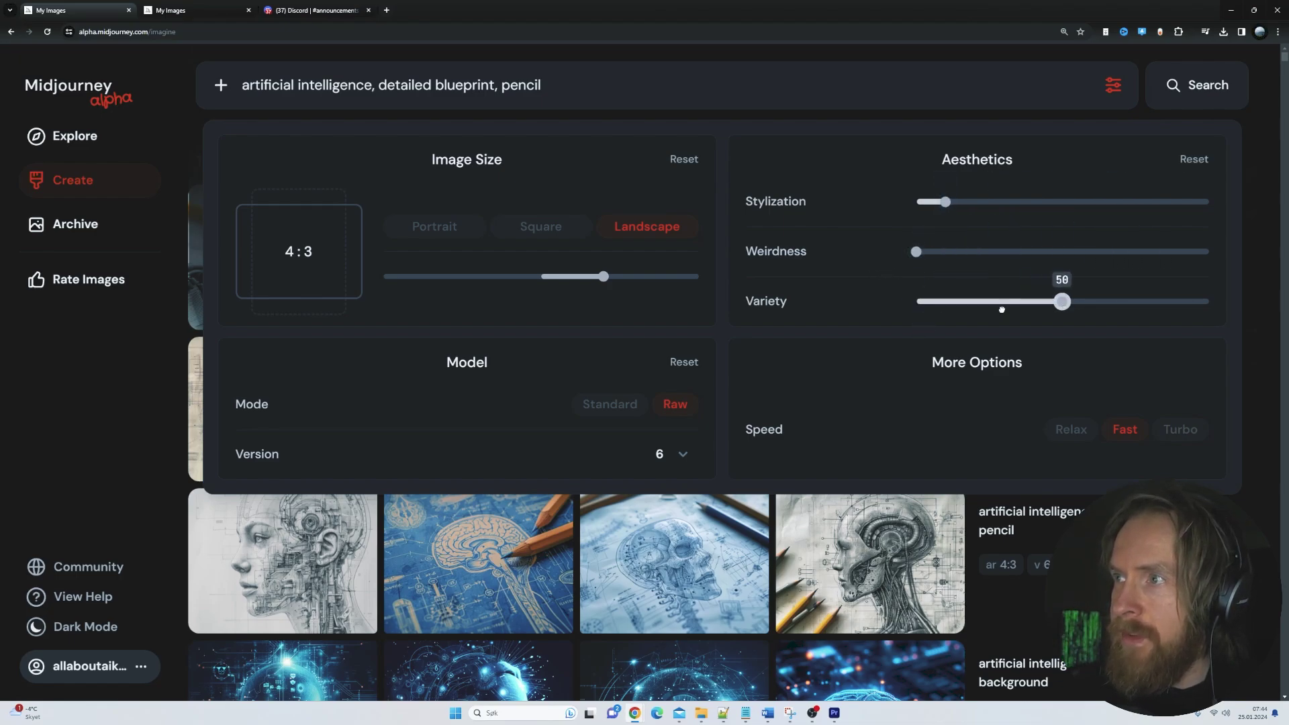
pyautogui.click(917, 302)
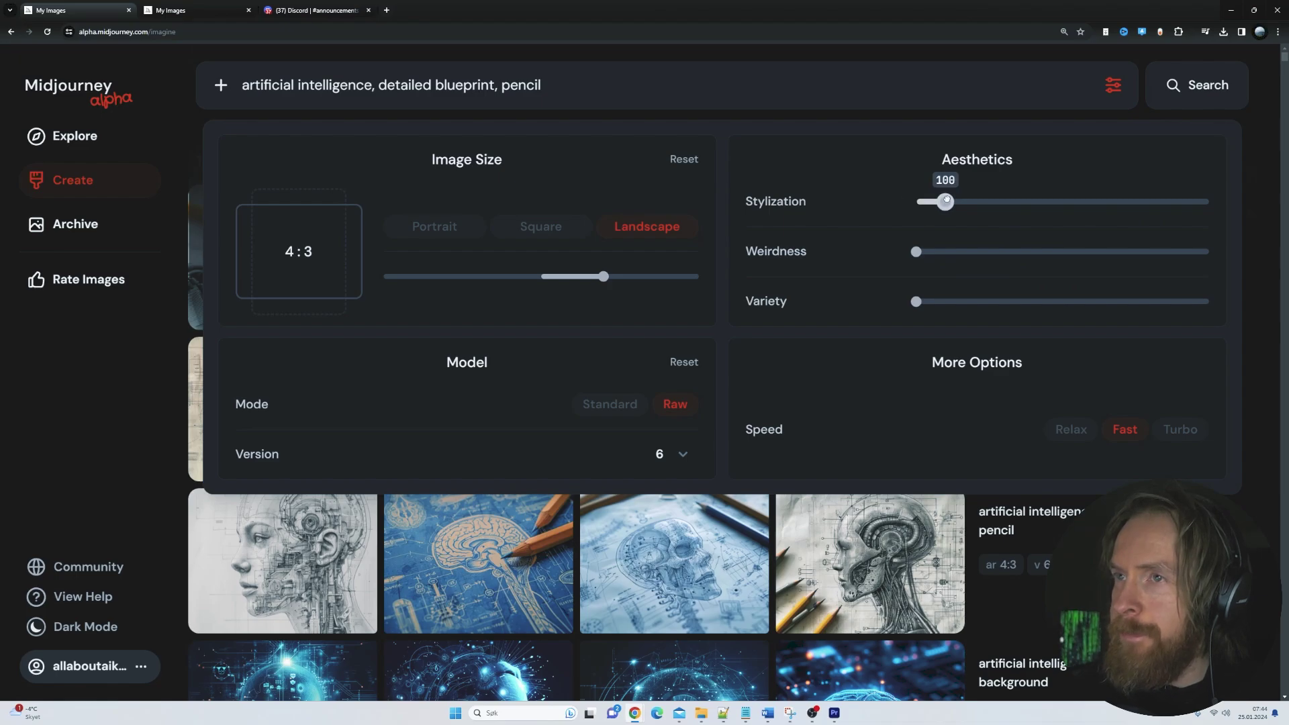
# Step: Raise Stylization to 500 and confirm Raw mode with version 6
pyautogui.moveTo(548, 85); pyautogui.dragTo(219, 99)
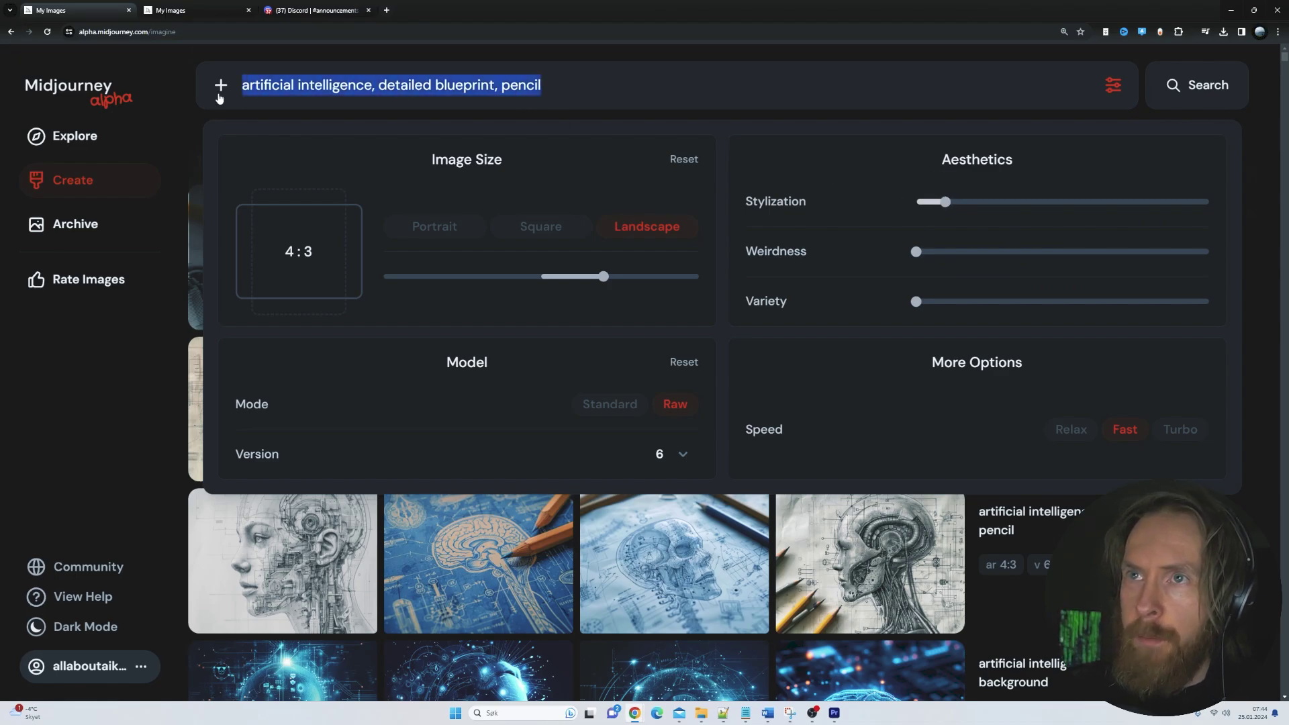
pyautogui.moveTo(945, 203); pyautogui.dragTo(1062, 208)
pyautogui.click(622, 407)
pyautogui.click(673, 409)
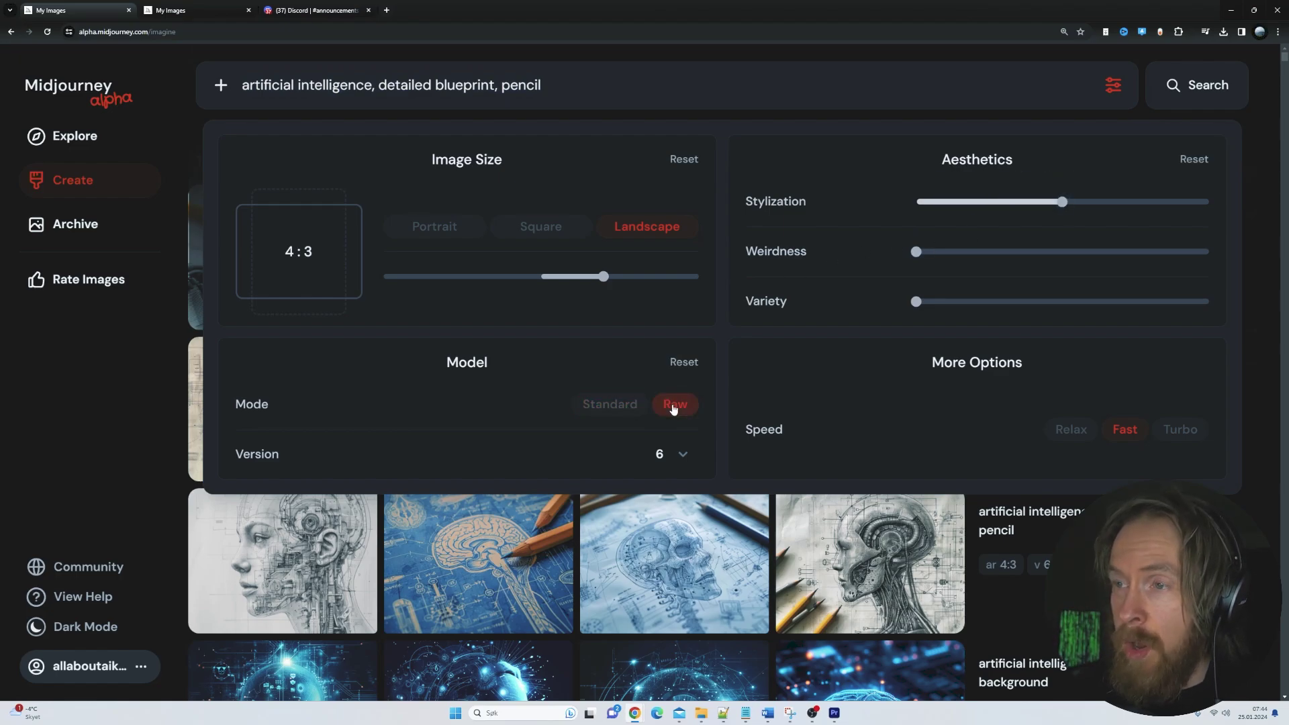
pyautogui.click(681, 459)
pyautogui.click(580, 503)
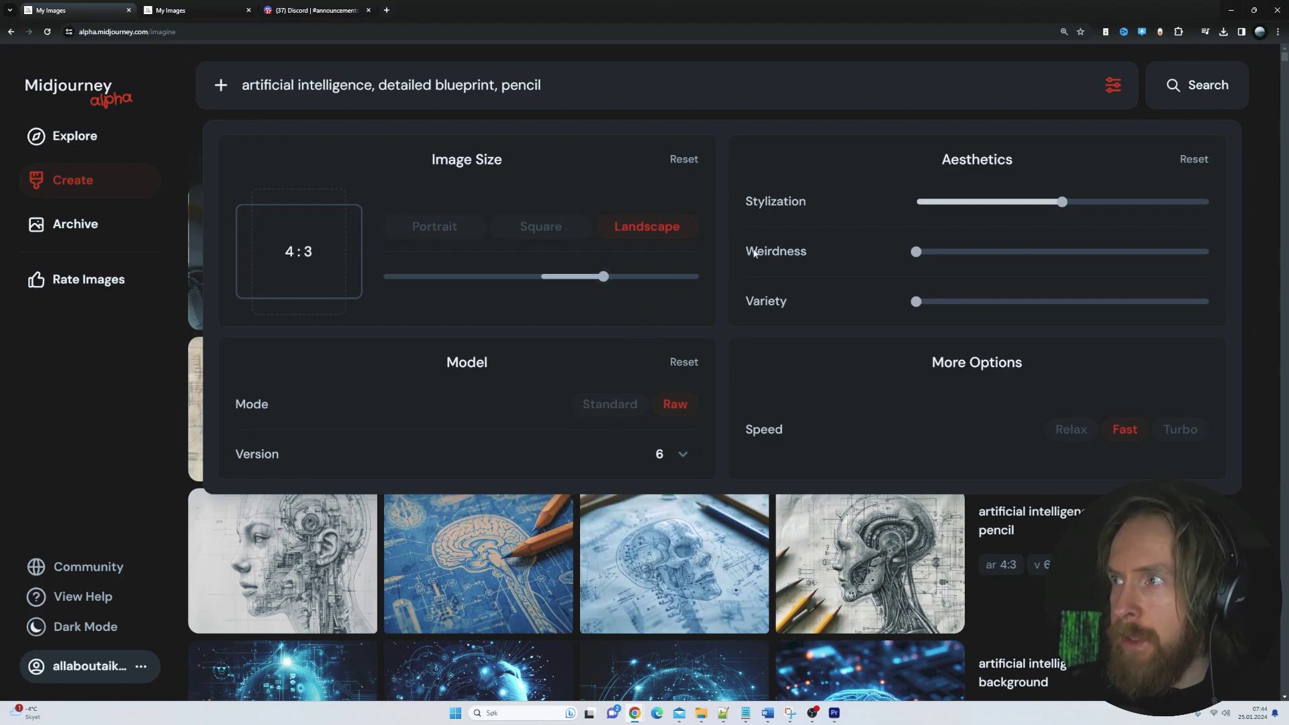
# Step: Submit the blueprint pencil prompt with style raw, ar 4:3, v 6 and stylize 500
pyautogui.click(1265, 204)
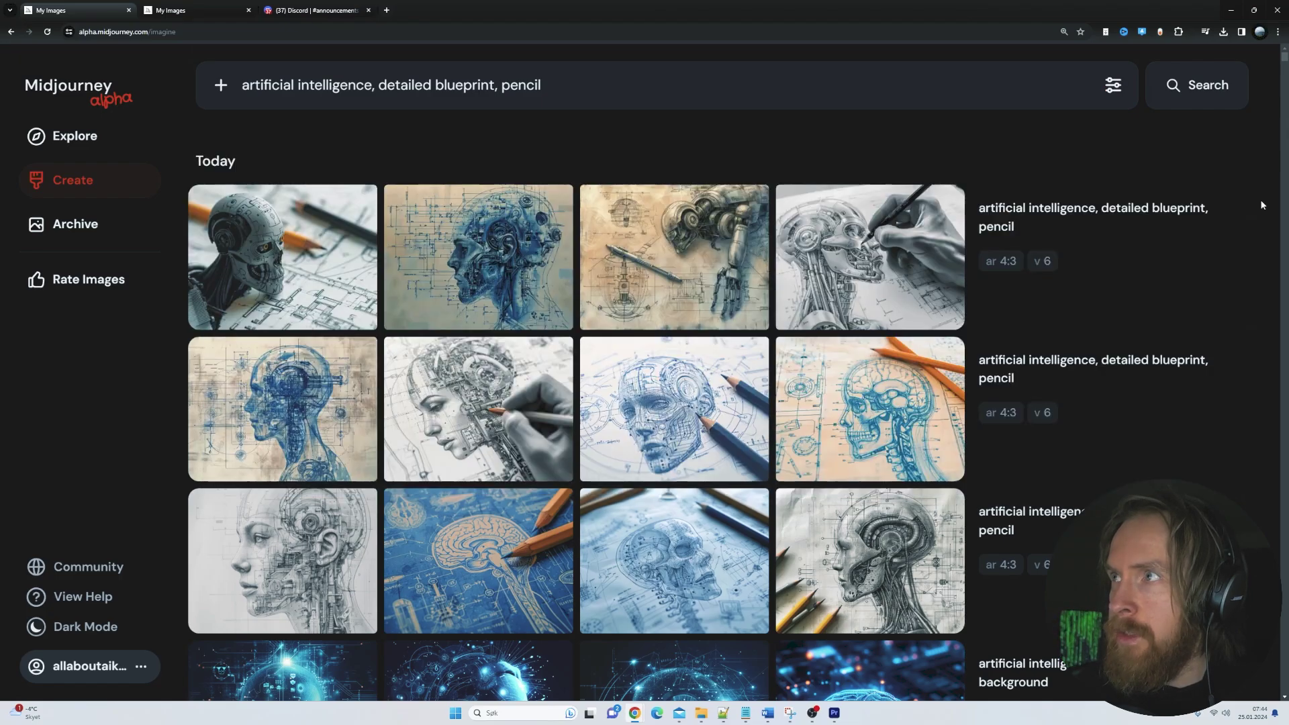
pyautogui.click(632, 83)
pyautogui.press('Return')
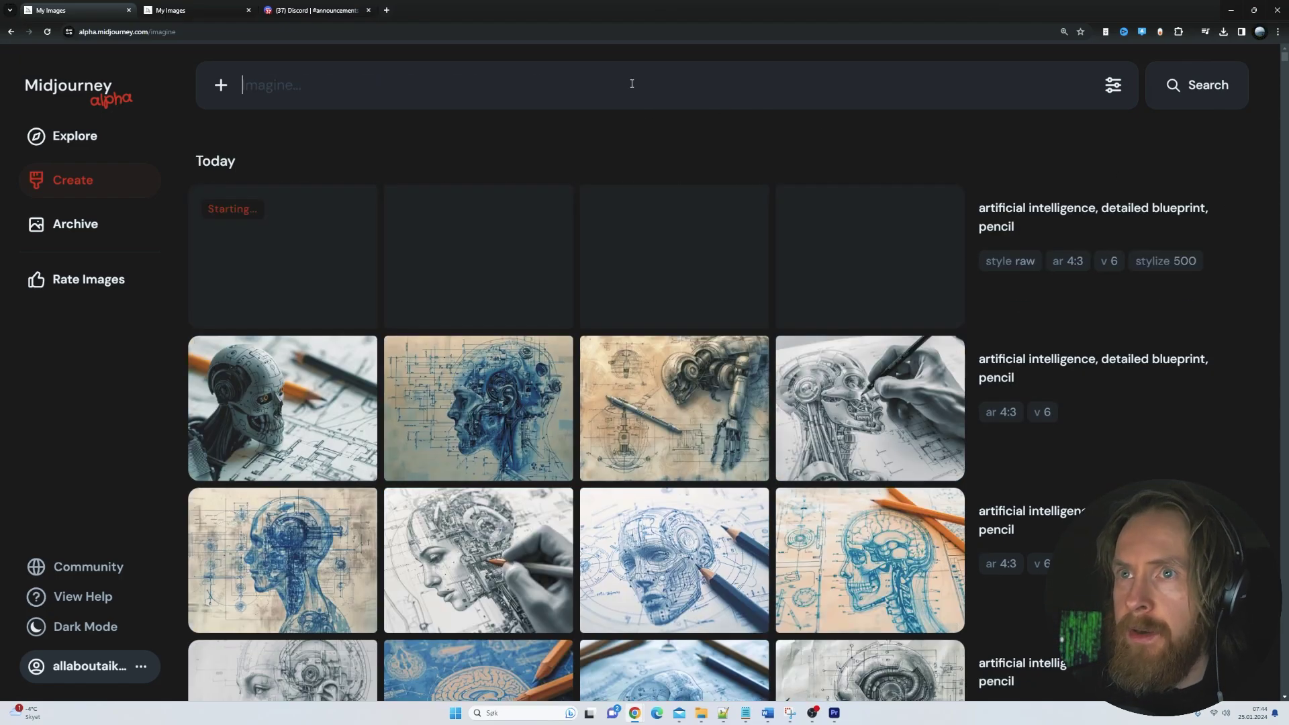
pyautogui.moveTo(1044, 210)
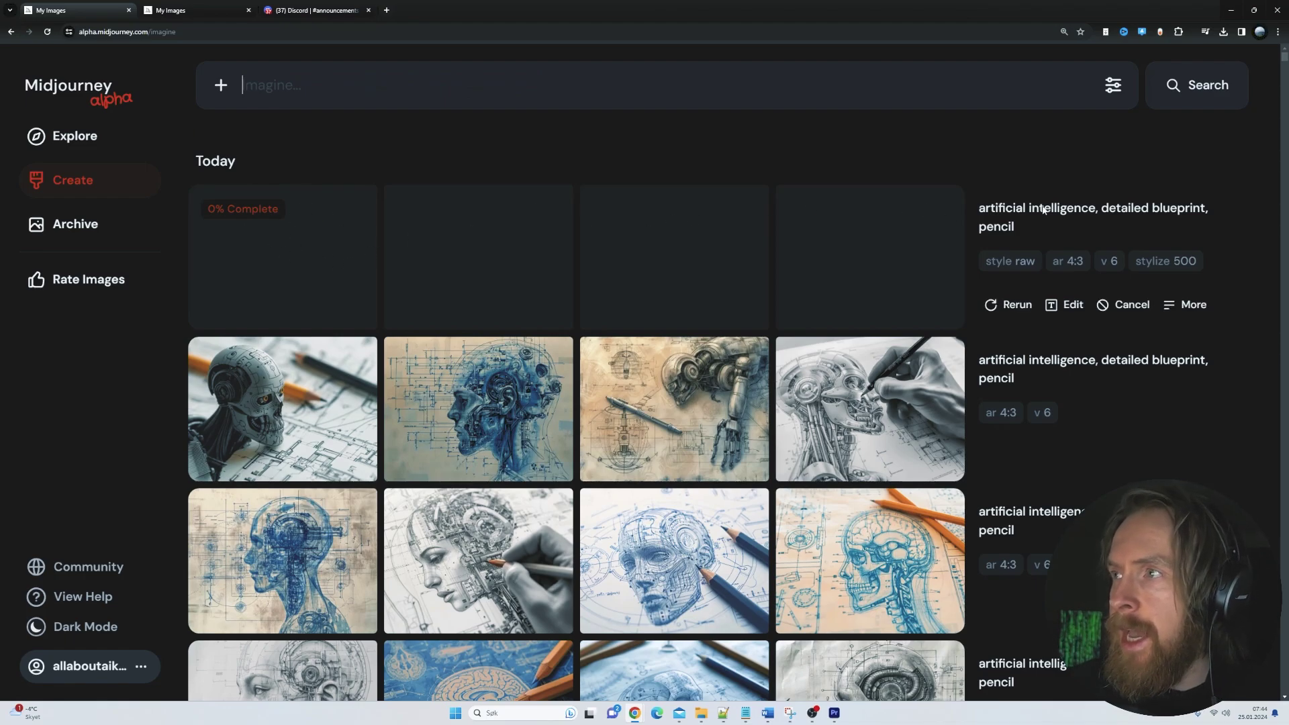
pyautogui.moveTo(973, 265); pyautogui.dragTo(1202, 261)
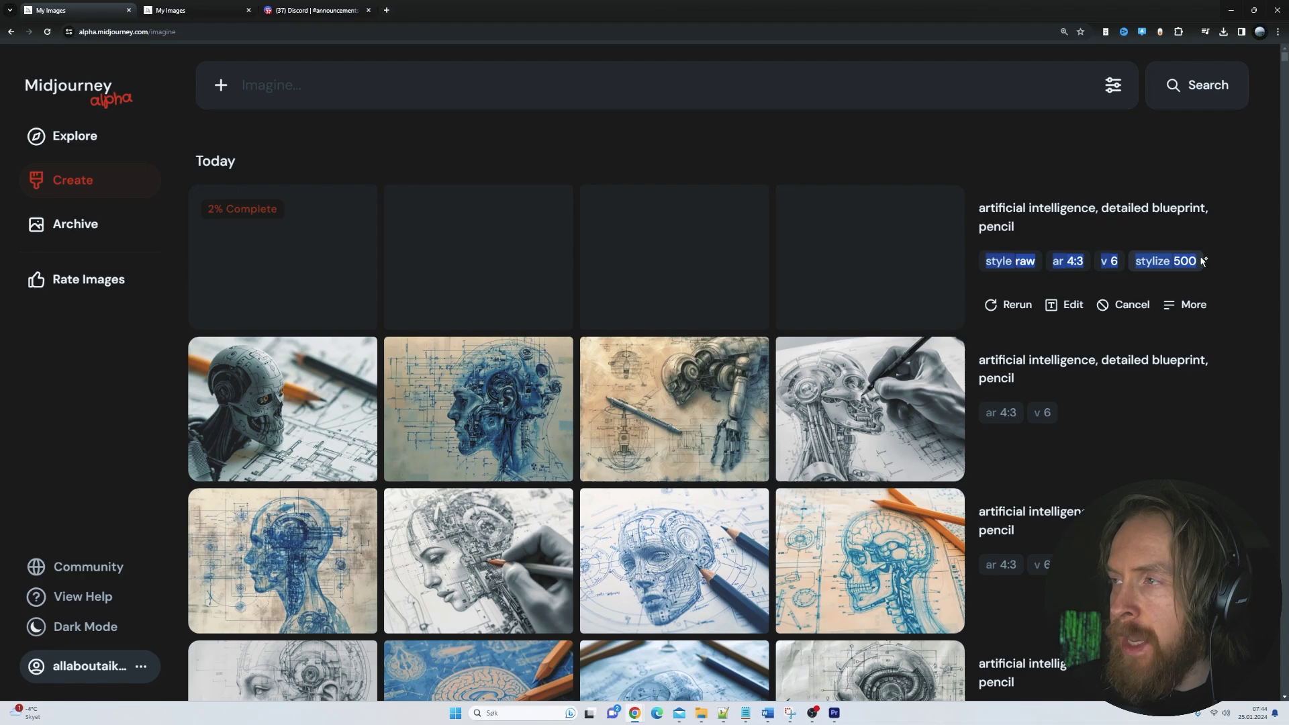
pyautogui.click(1201, 261)
pyautogui.click(1212, 273)
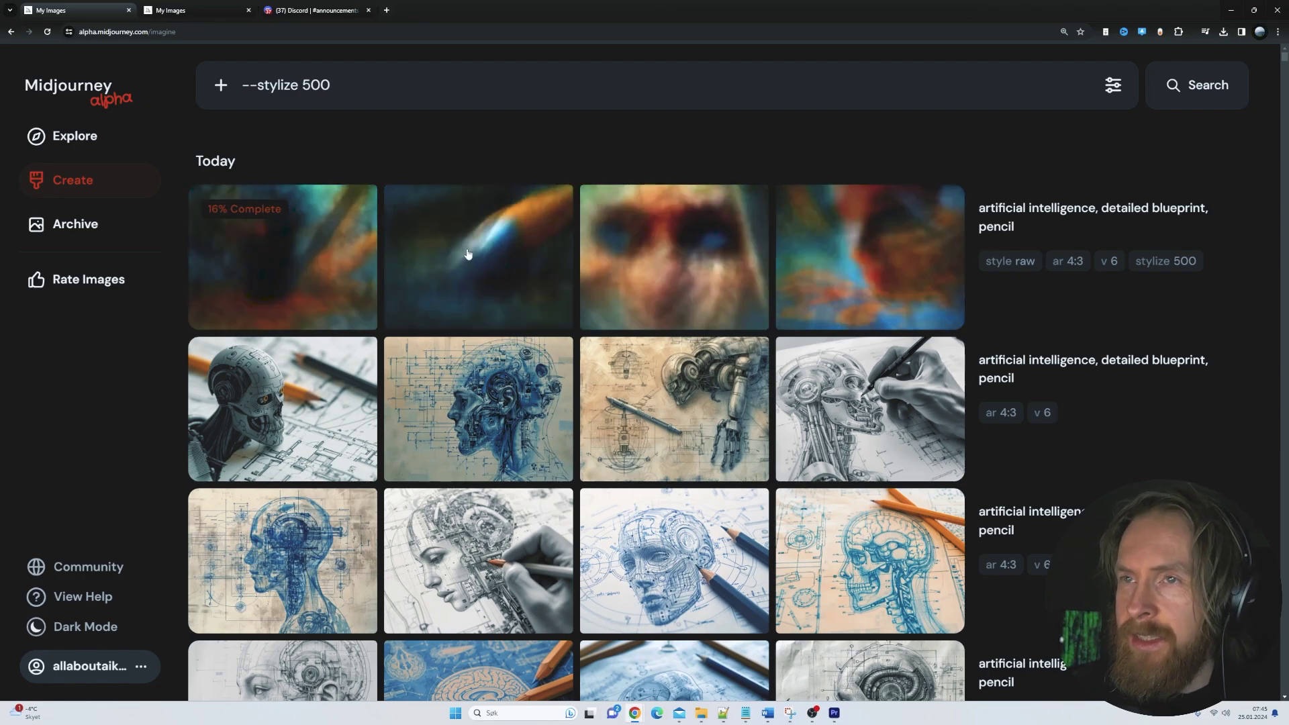
# Step: Open Explore and scroll the community feed to the silver-helmet desert woman image
pyautogui.click(74, 136)
pyautogui.click(1279, 240)
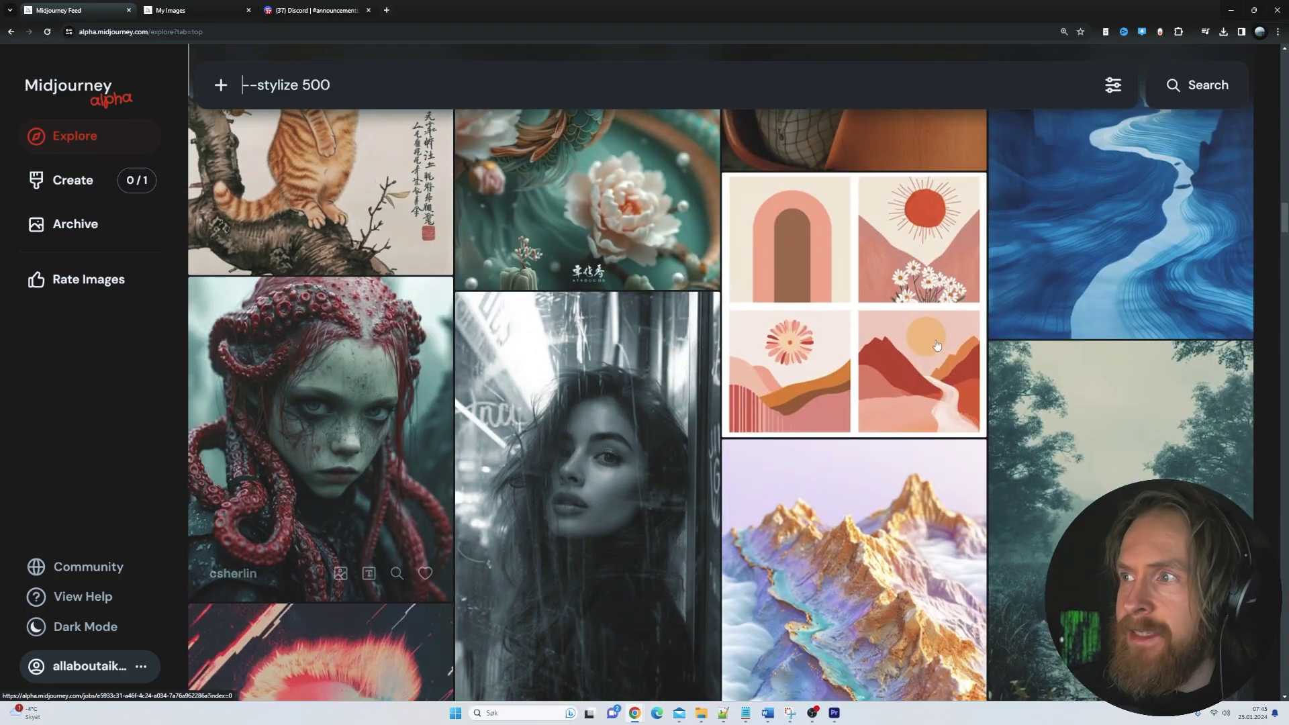
pyautogui.scroll(10, 1278, 239)
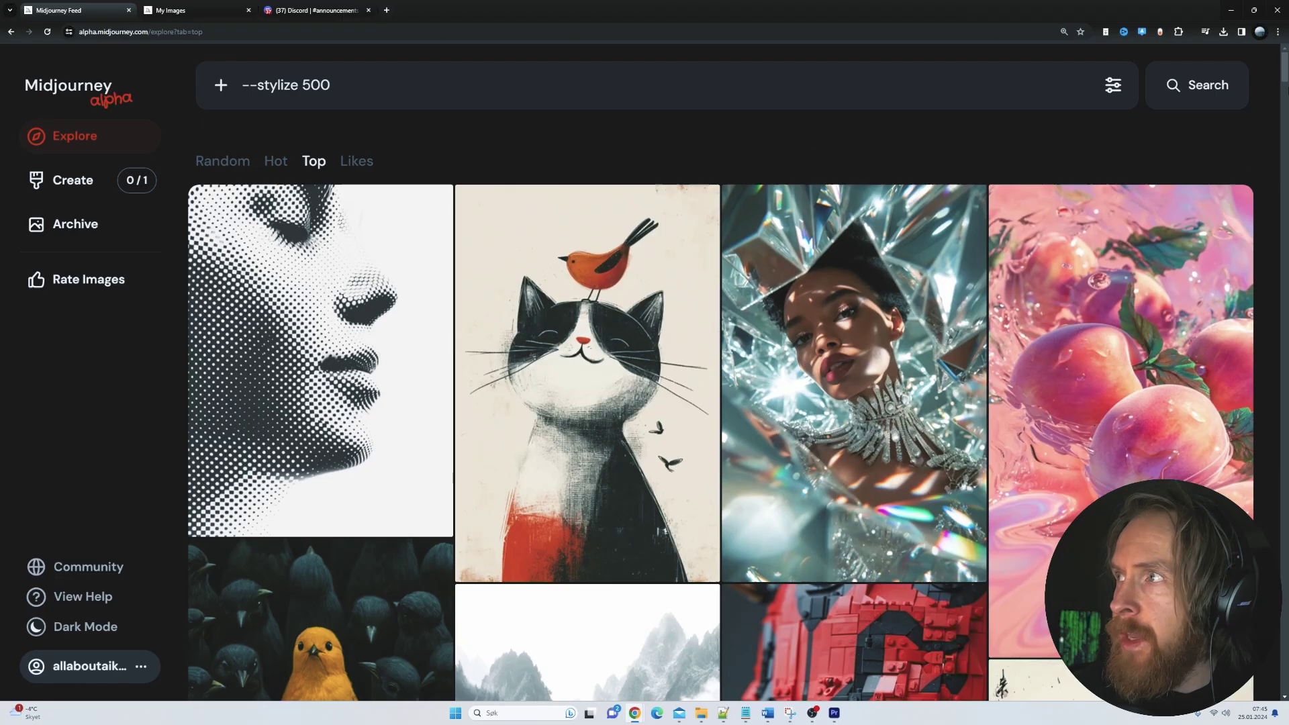
pyautogui.moveTo(1283, 79); pyautogui.dragTo(1278, 292)
pyautogui.scroll(-8, 867, 349)
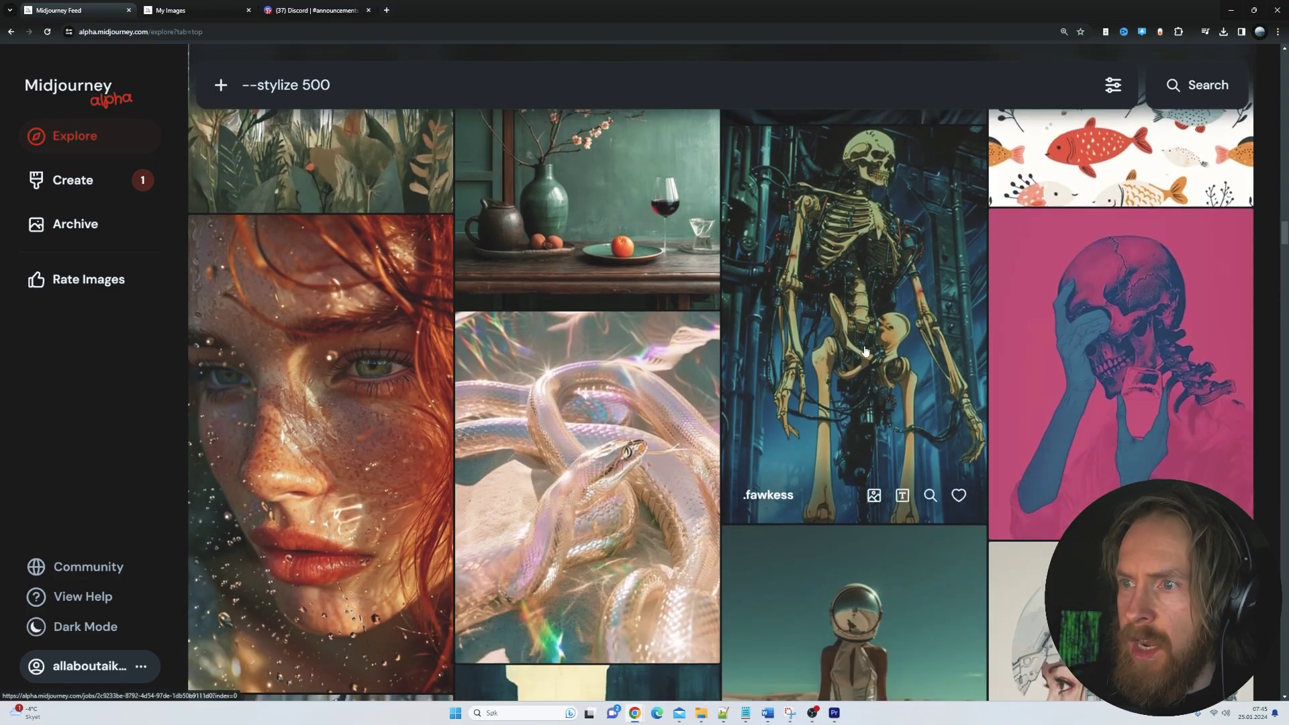
pyautogui.scroll(4, 860, 370)
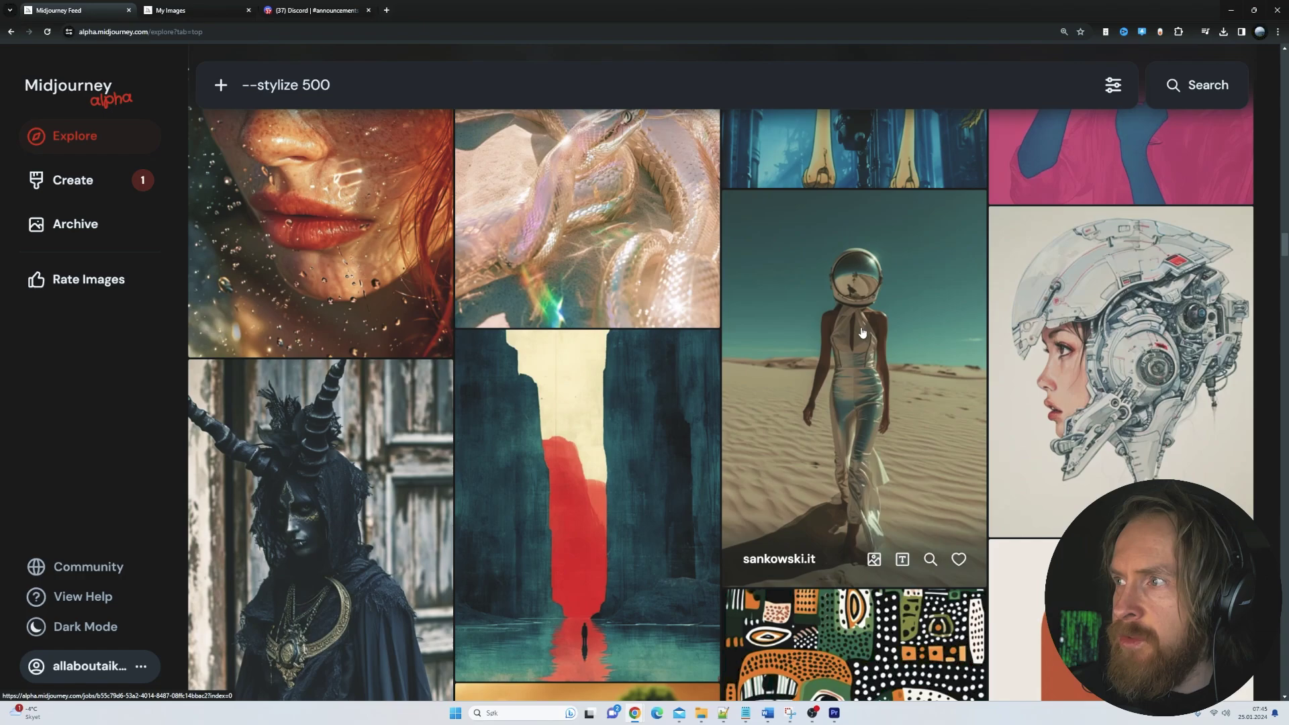
# Step: Reuse the silver-helmet desert woman prompt and submit it with stylize 500
pyautogui.click(902, 562)
pyautogui.moveTo(687, 111); pyautogui.dragTo(274, 84)
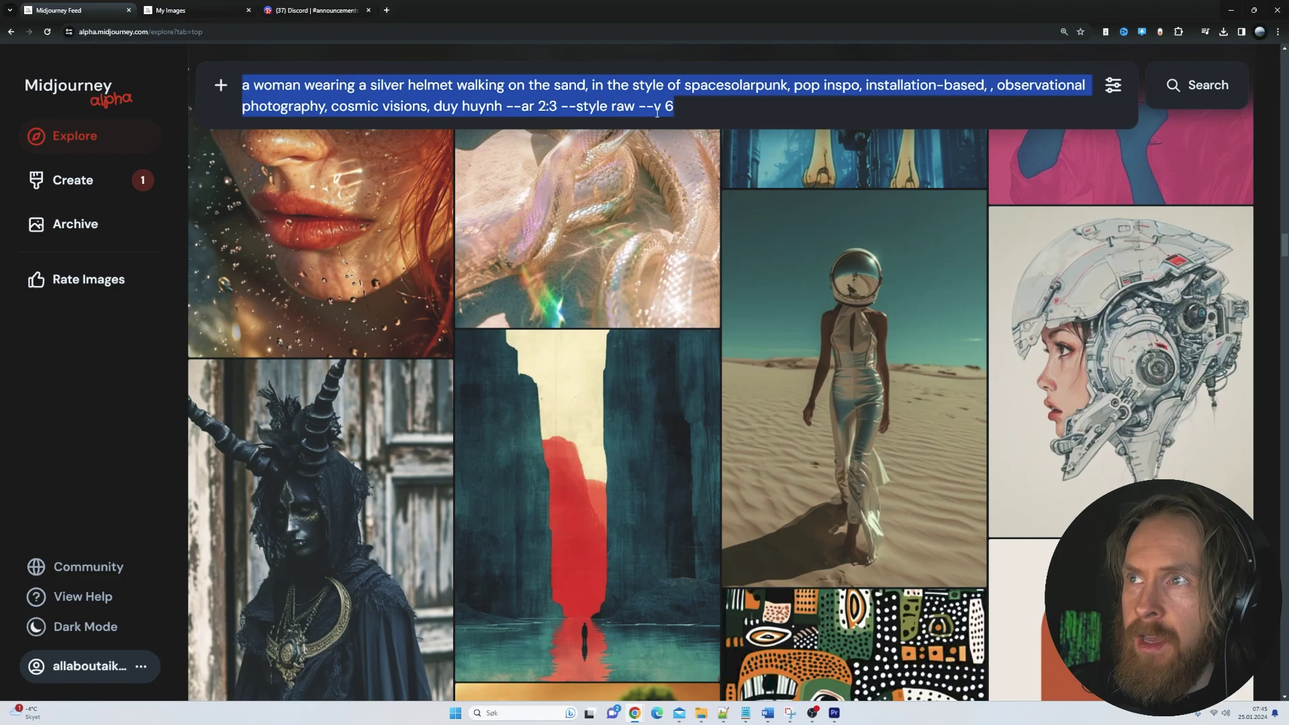
pyautogui.press('Return')
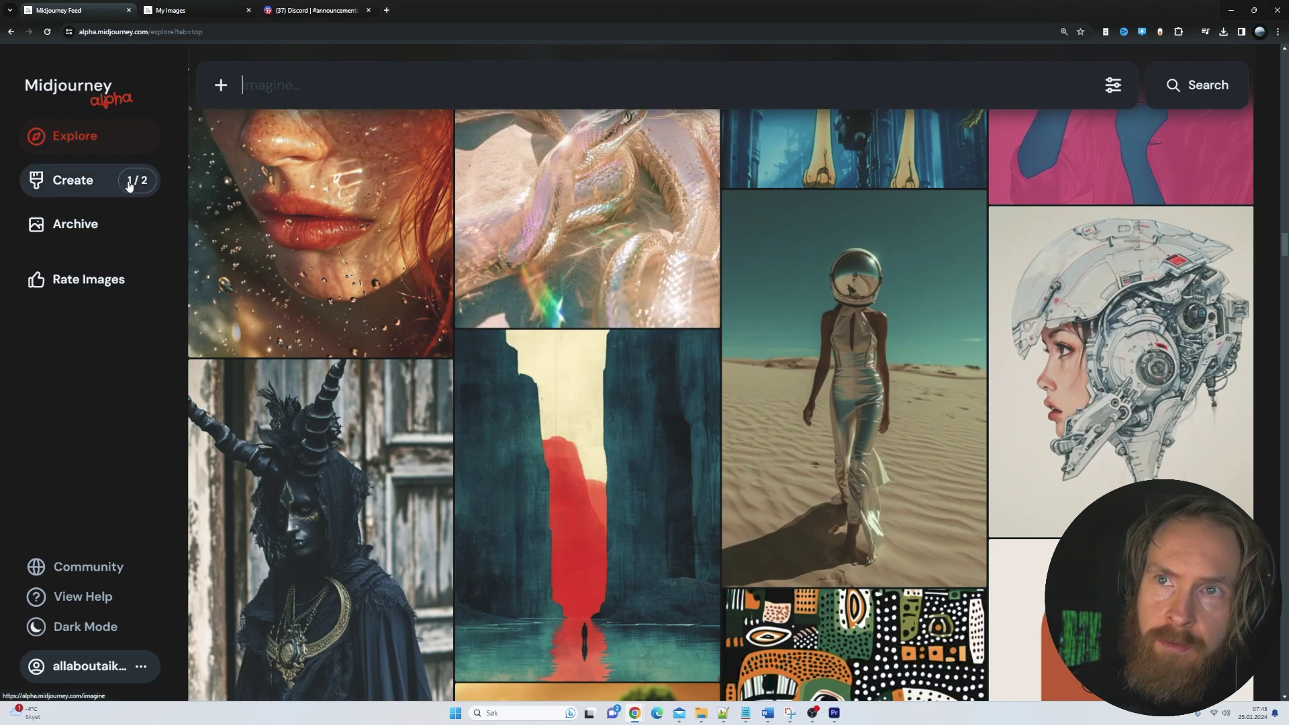
# Step: Check the new silver-helmet job's prompt in Create as it starts rendering
pyautogui.click(70, 188)
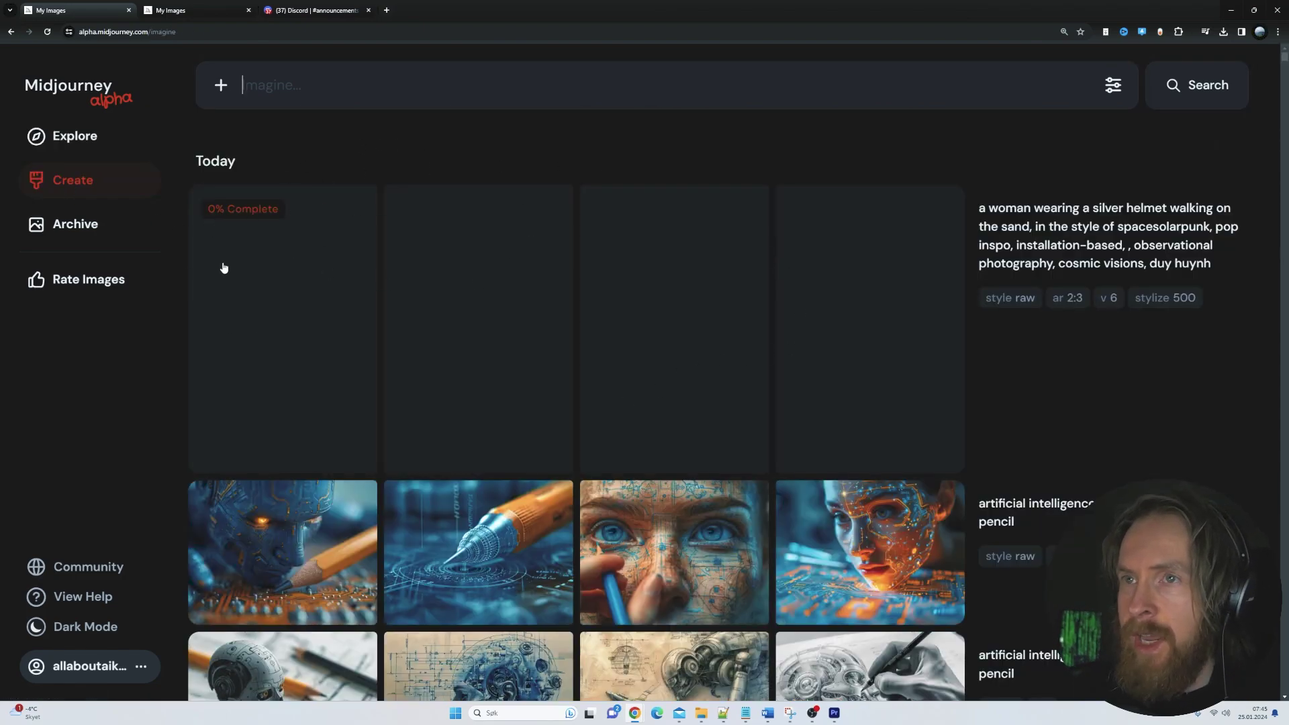
pyautogui.moveTo(1214, 264); pyautogui.dragTo(978, 209)
pyautogui.click(1039, 214)
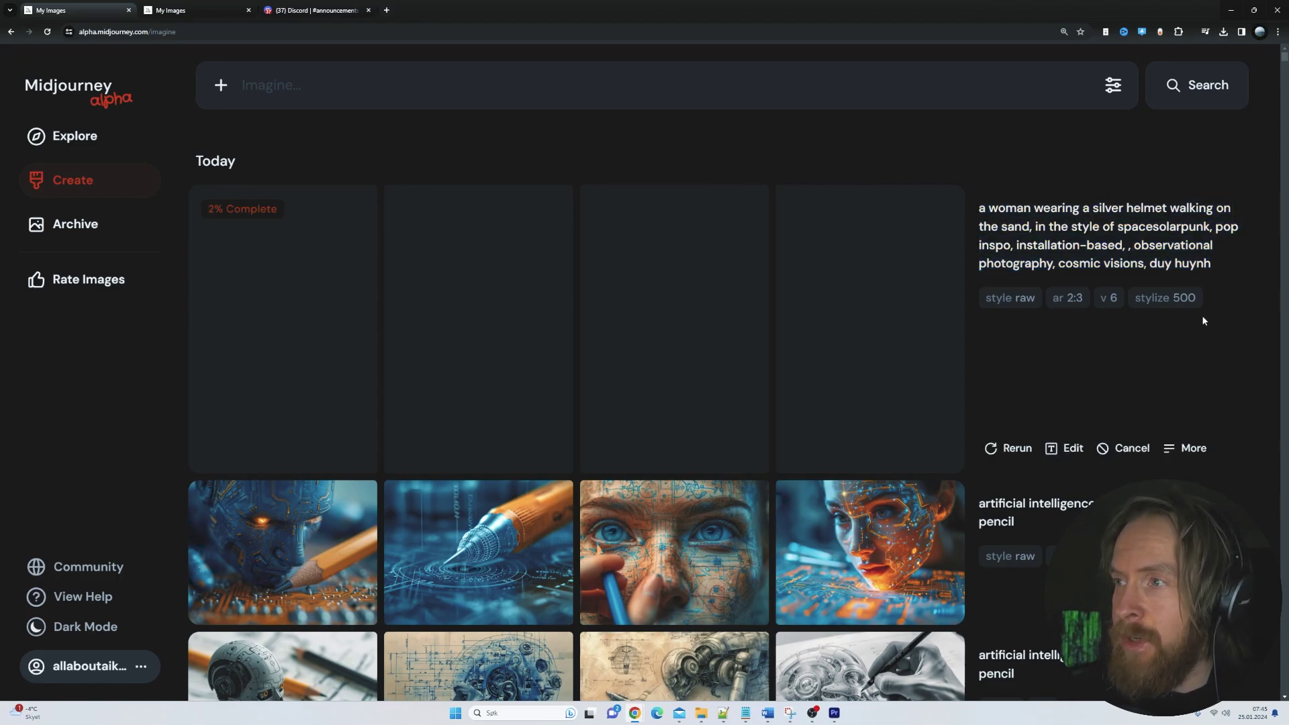
pyautogui.scroll(-3, 936, 380)
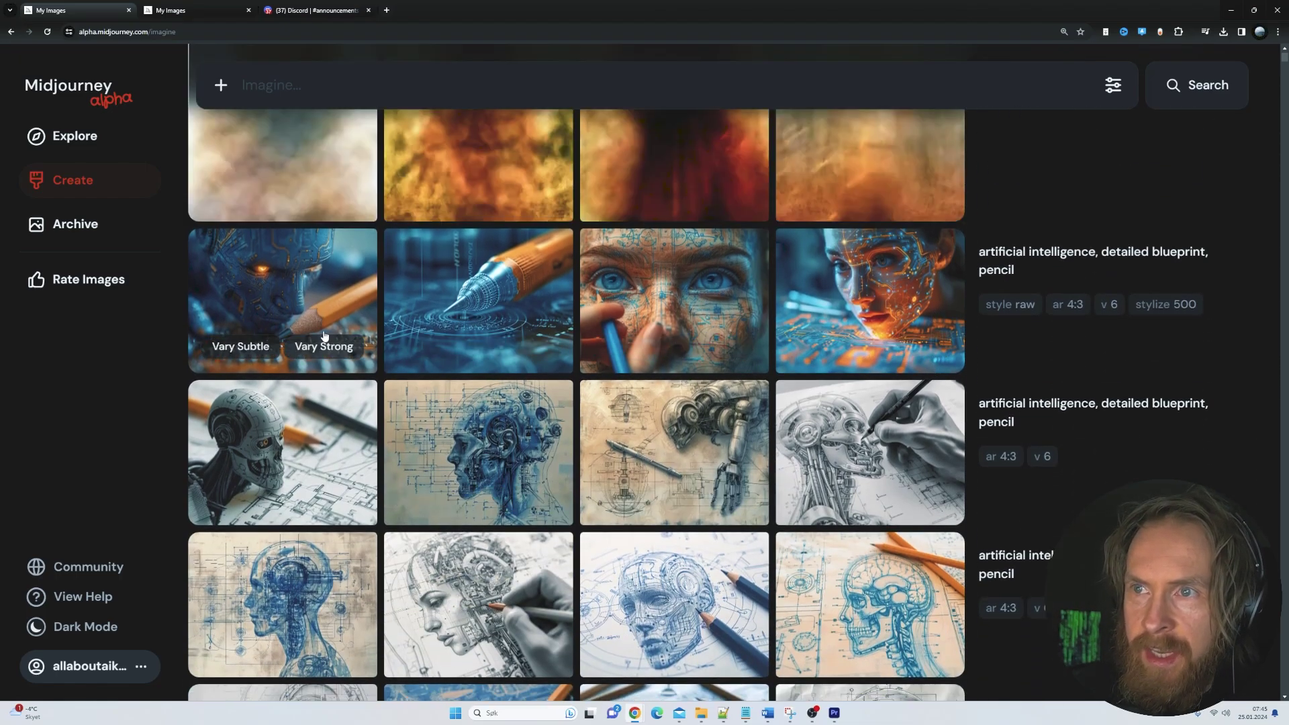
# Step: Pan the blue robot-pencil image sideways to widen it
pyautogui.click(290, 298)
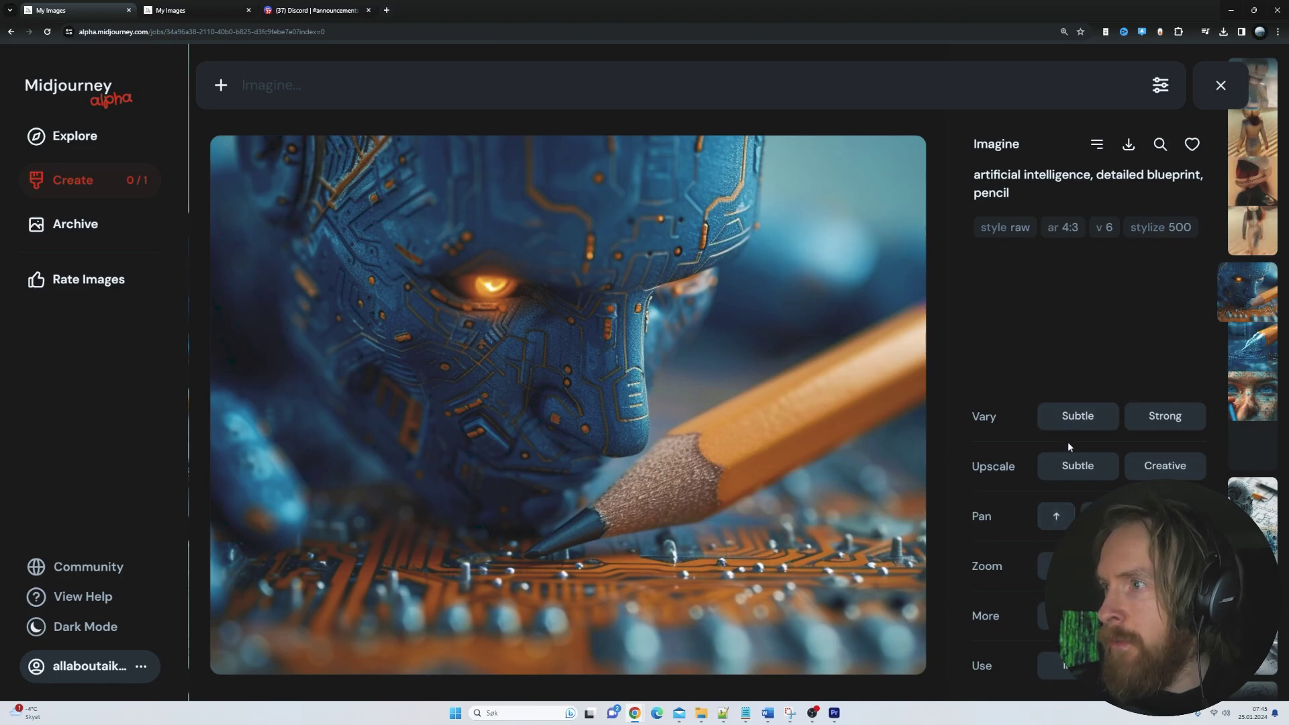
pyautogui.click(1078, 417)
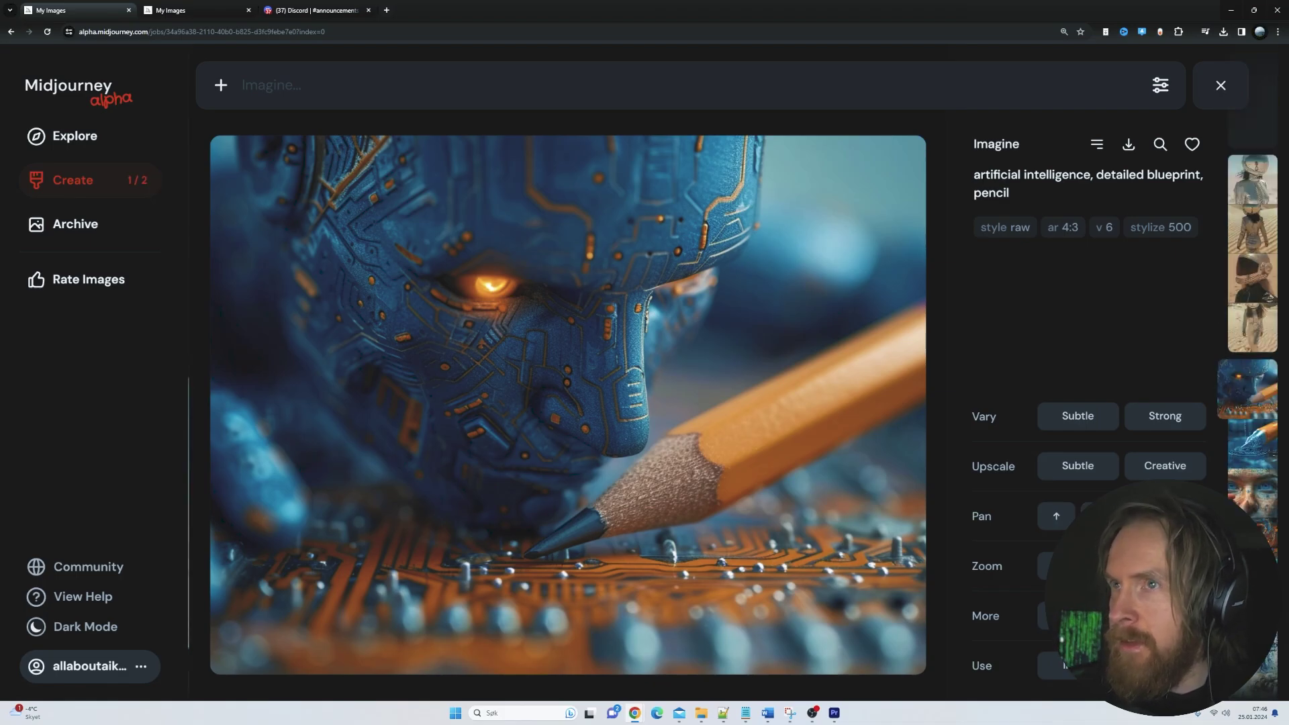
pyautogui.click(199, 144)
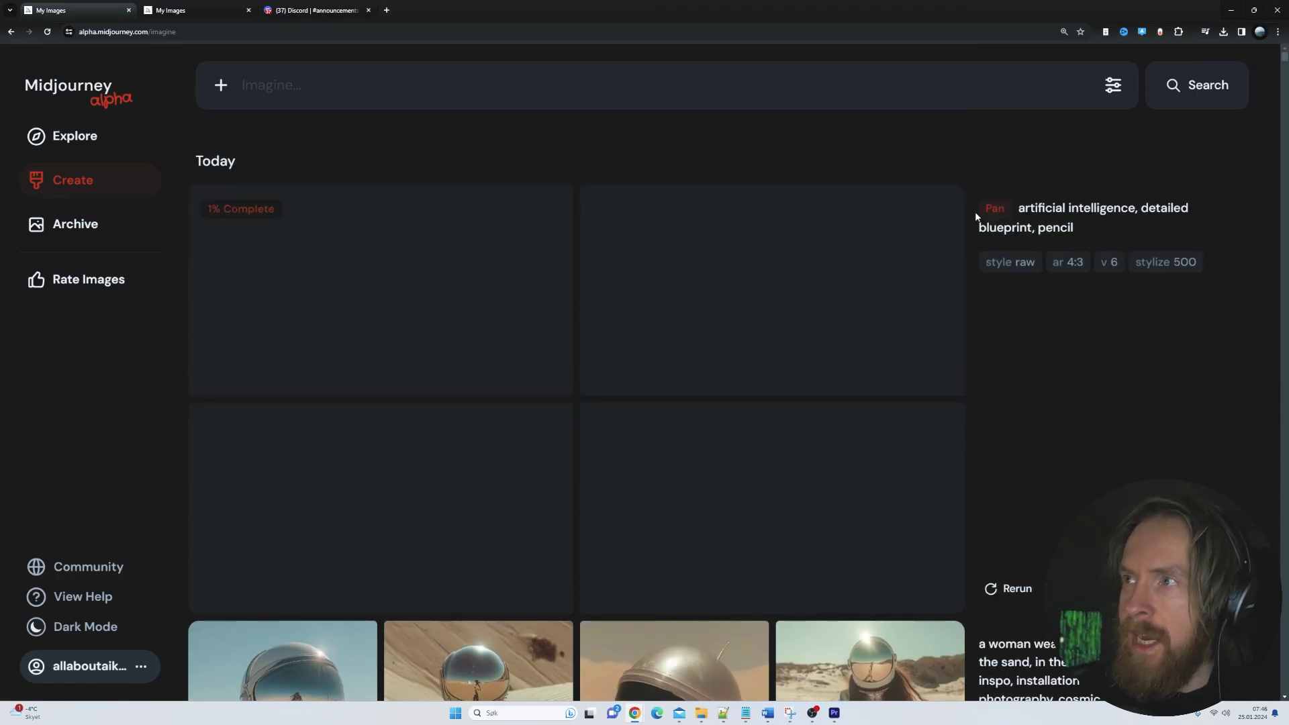
# Step: Return to Create and open the first silver-helmet desert woman image full-size
pyautogui.click(996, 211)
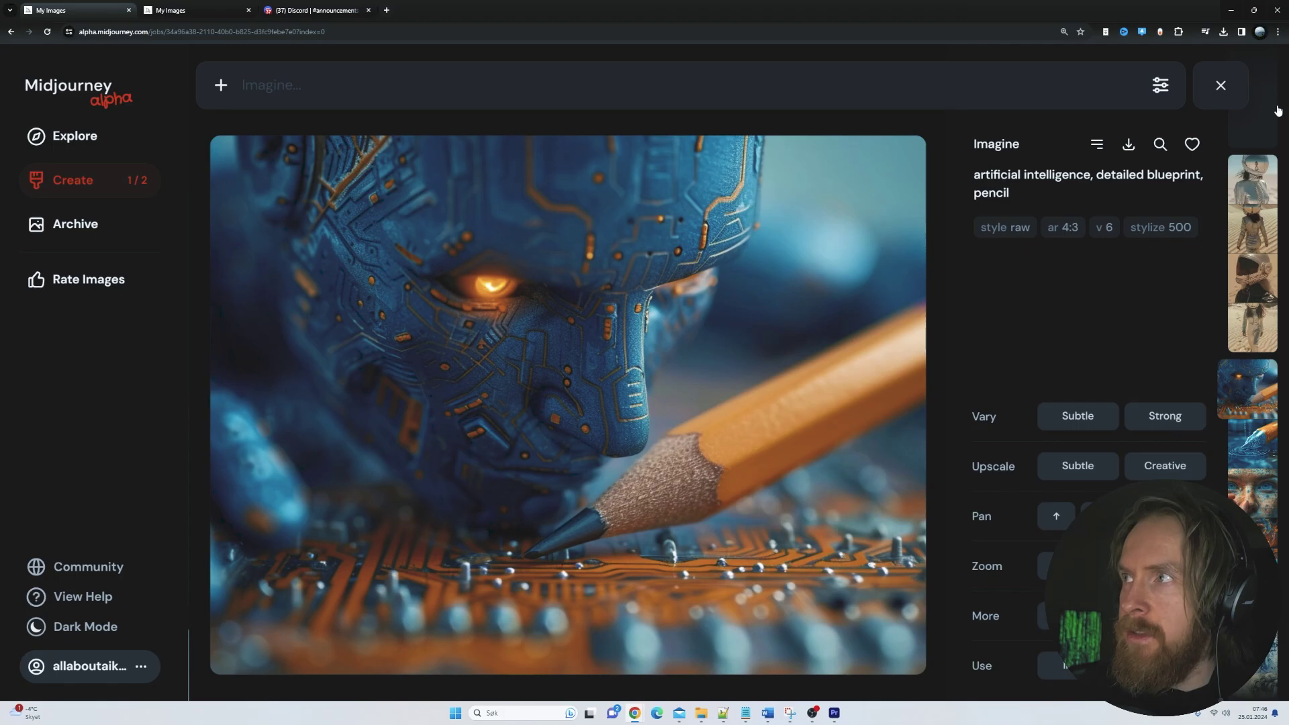
pyautogui.click(1245, 131)
pyautogui.click(55, 184)
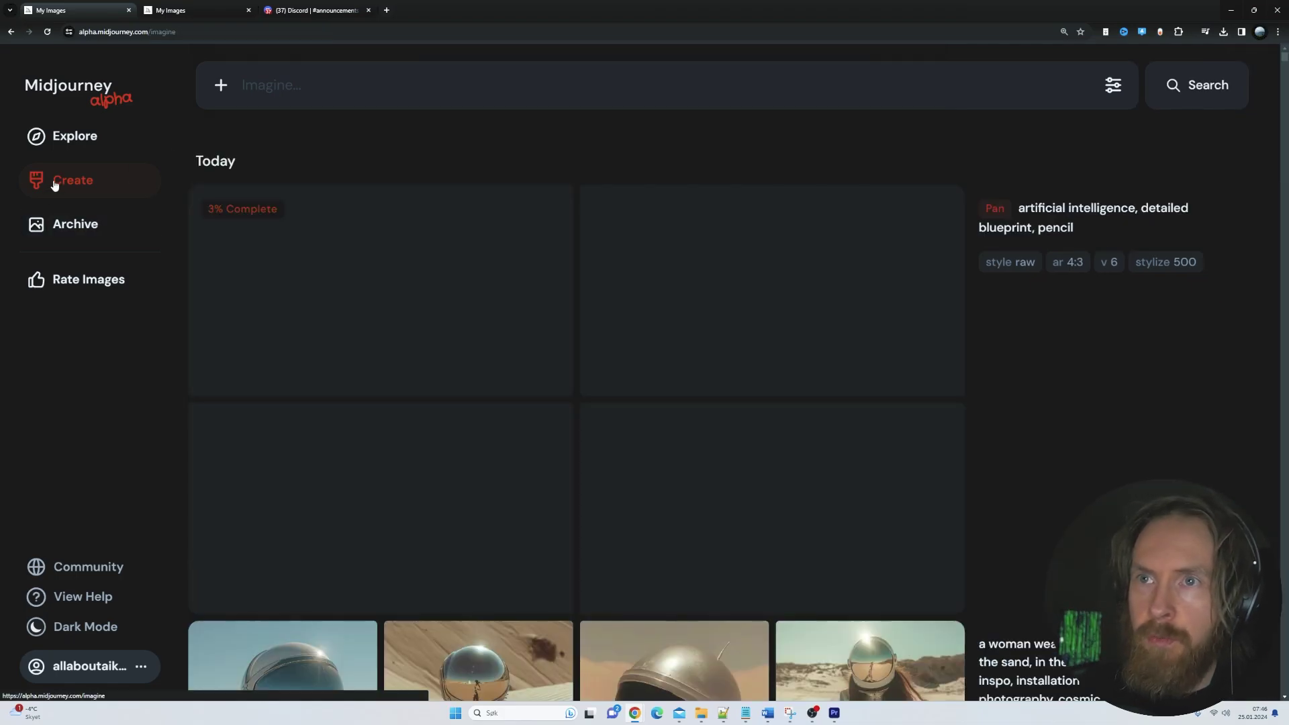
pyautogui.scroll(-5, 515, 328)
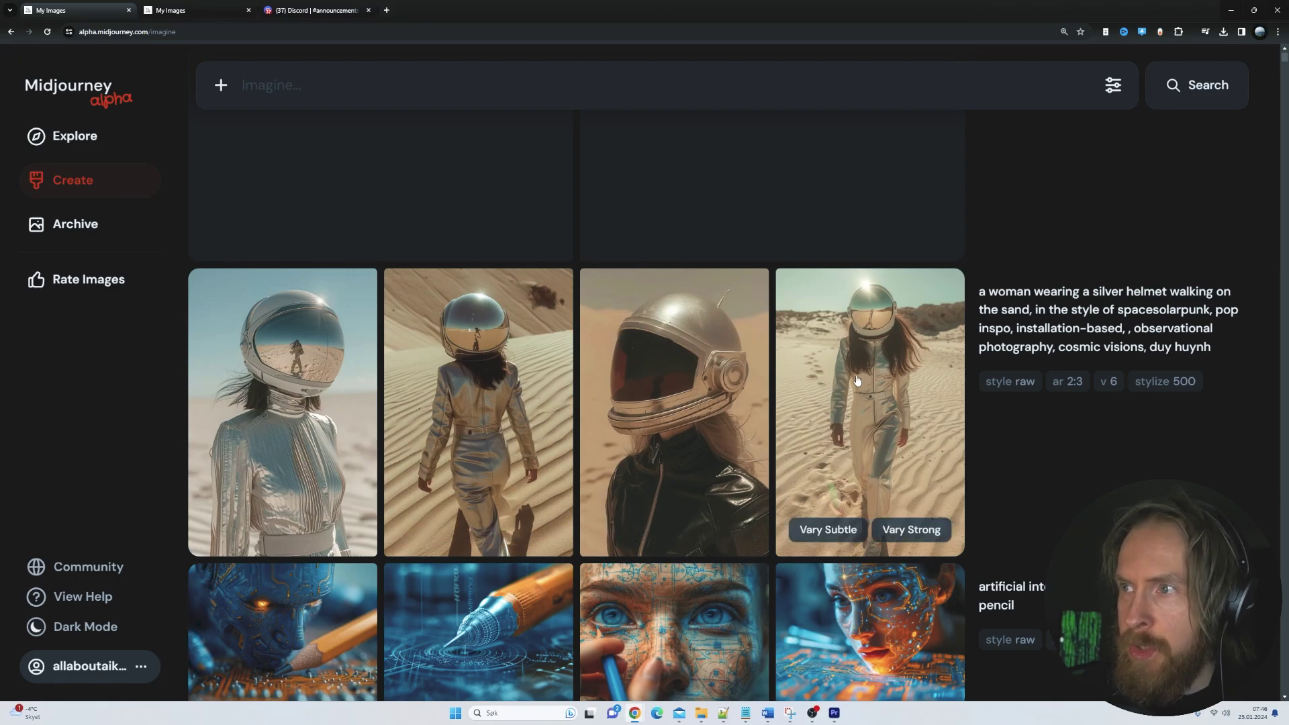
pyautogui.click(331, 413)
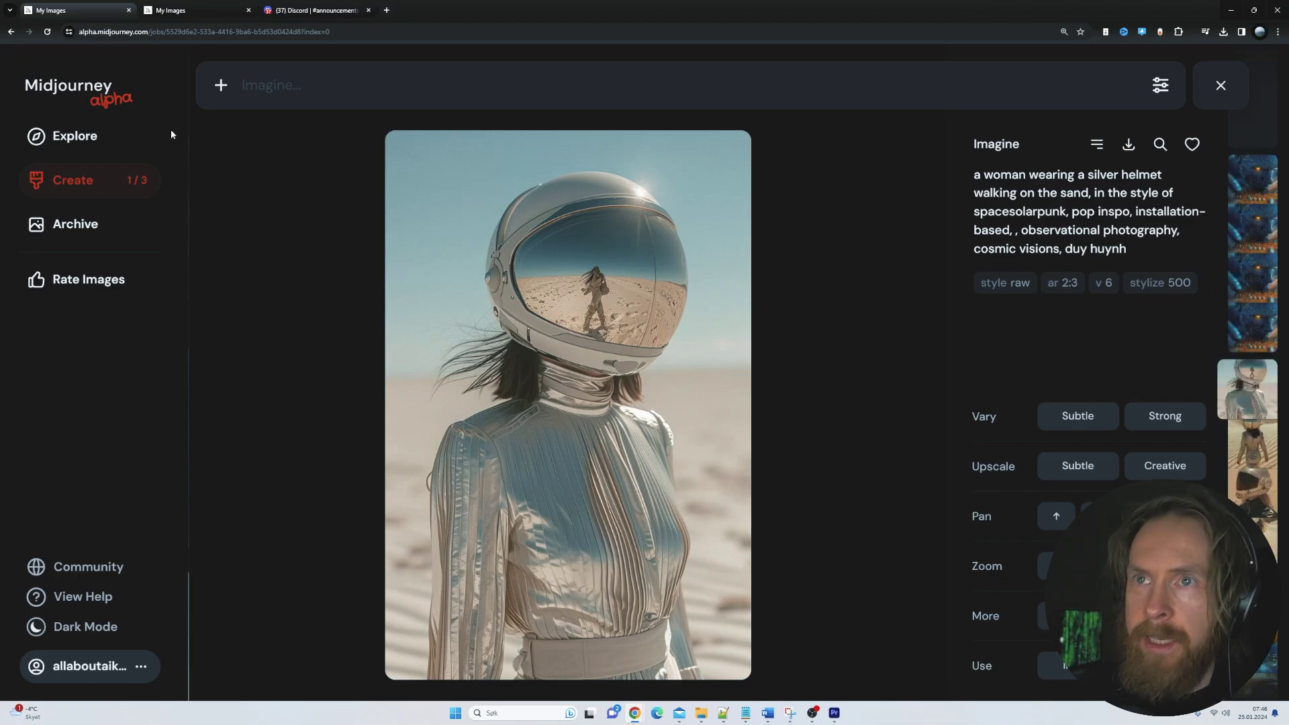
# Step: Watch the Create feed until the pan and outpaint jobs reach 100%
pyautogui.click(89, 180)
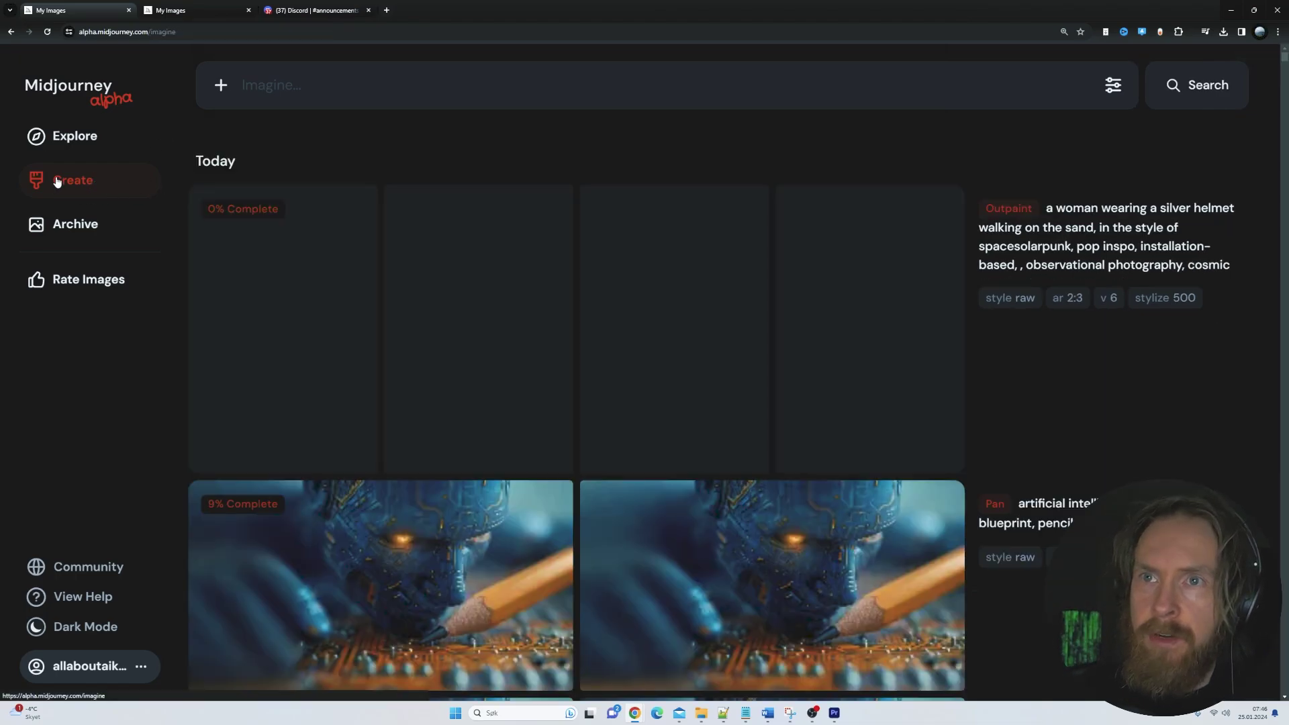
pyautogui.scroll(-3, 383, 296)
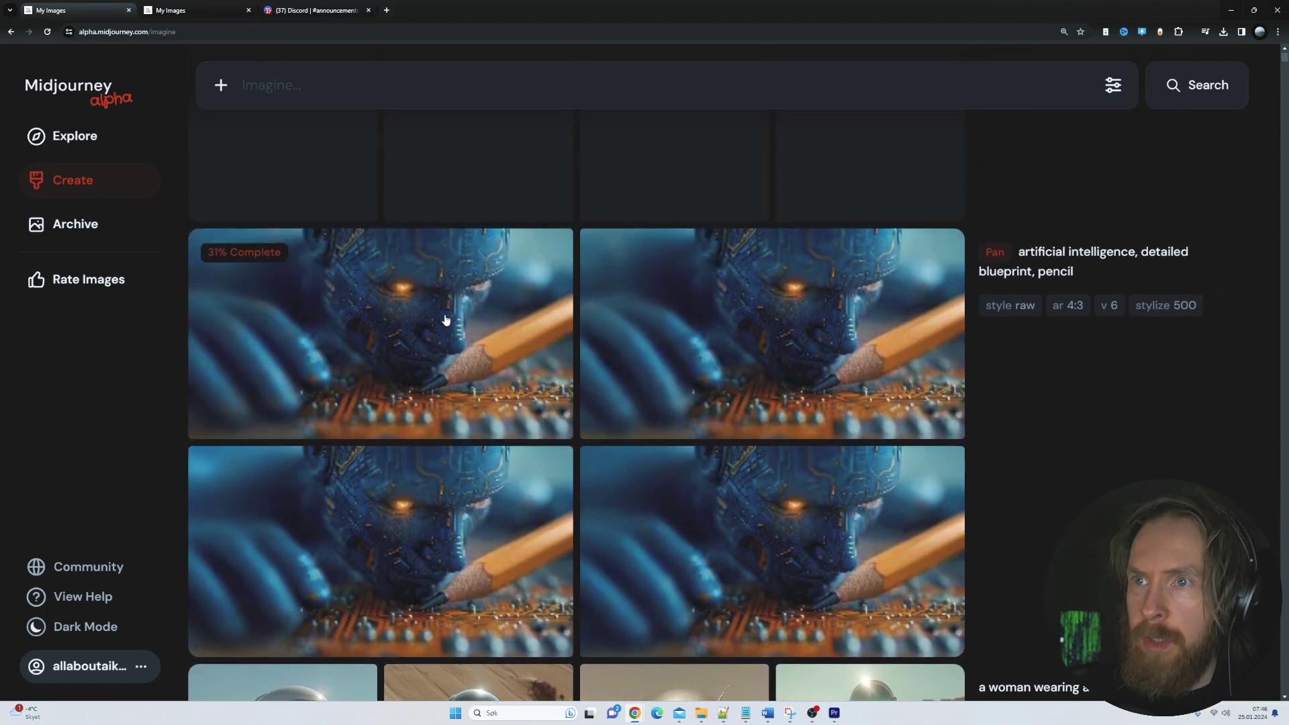
pyautogui.scroll(3, 567, 384)
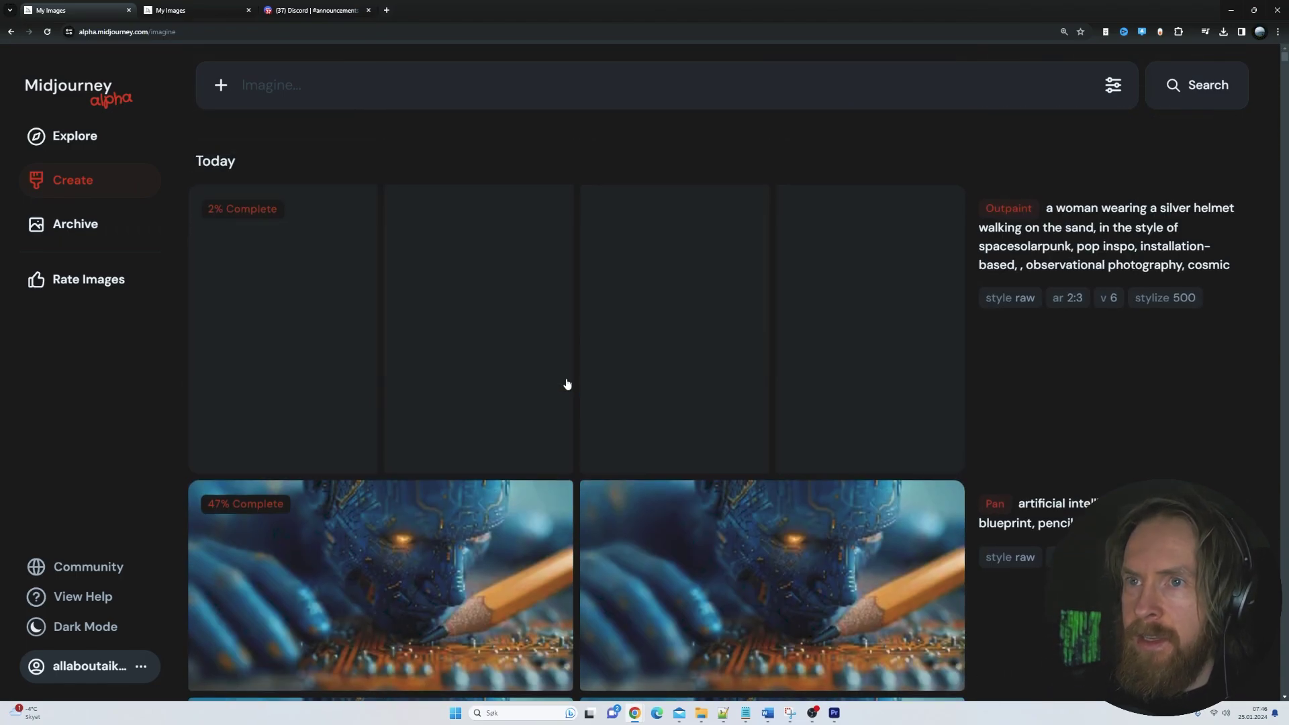
pyautogui.moveTo(1010, 225)
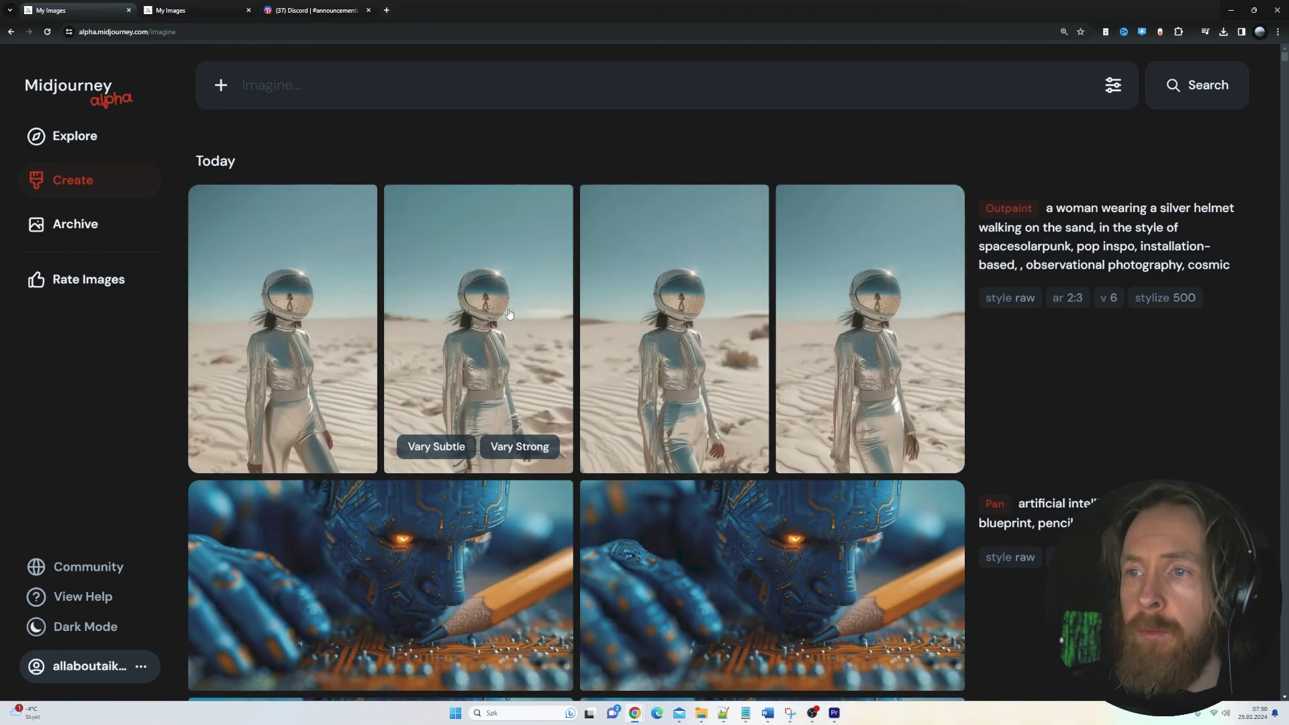
pyautogui.moveTo(257, 441)
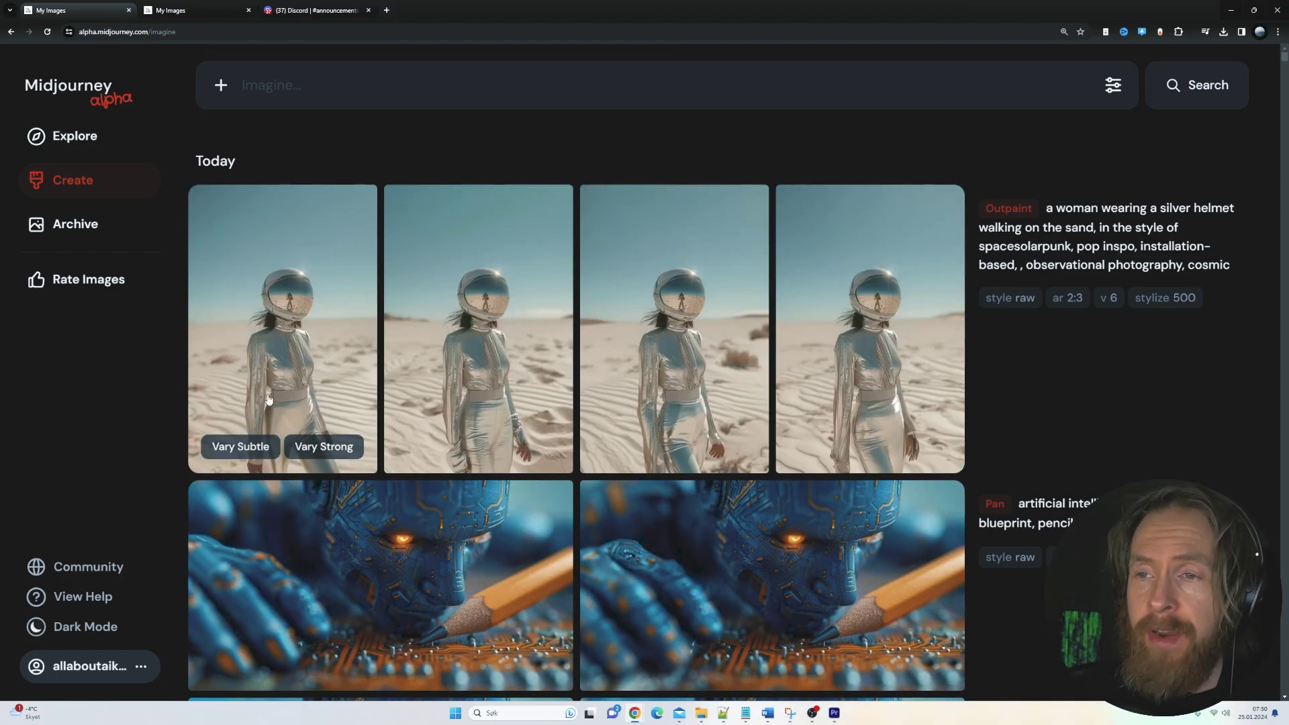
# Step: Run Vary Strong on the first outpainted silver-helmet image, then view and close the variation job's source image
pyautogui.click(343, 455)
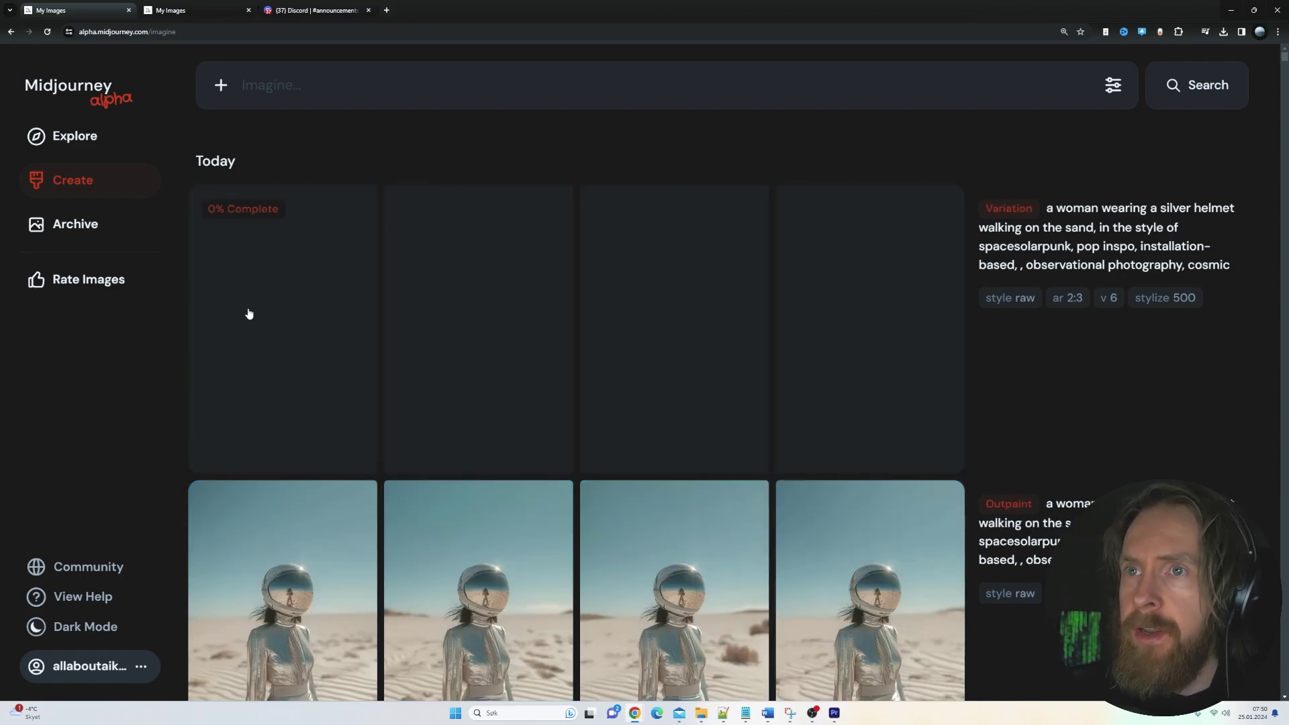
pyautogui.moveTo(987, 222)
pyautogui.click(1027, 217)
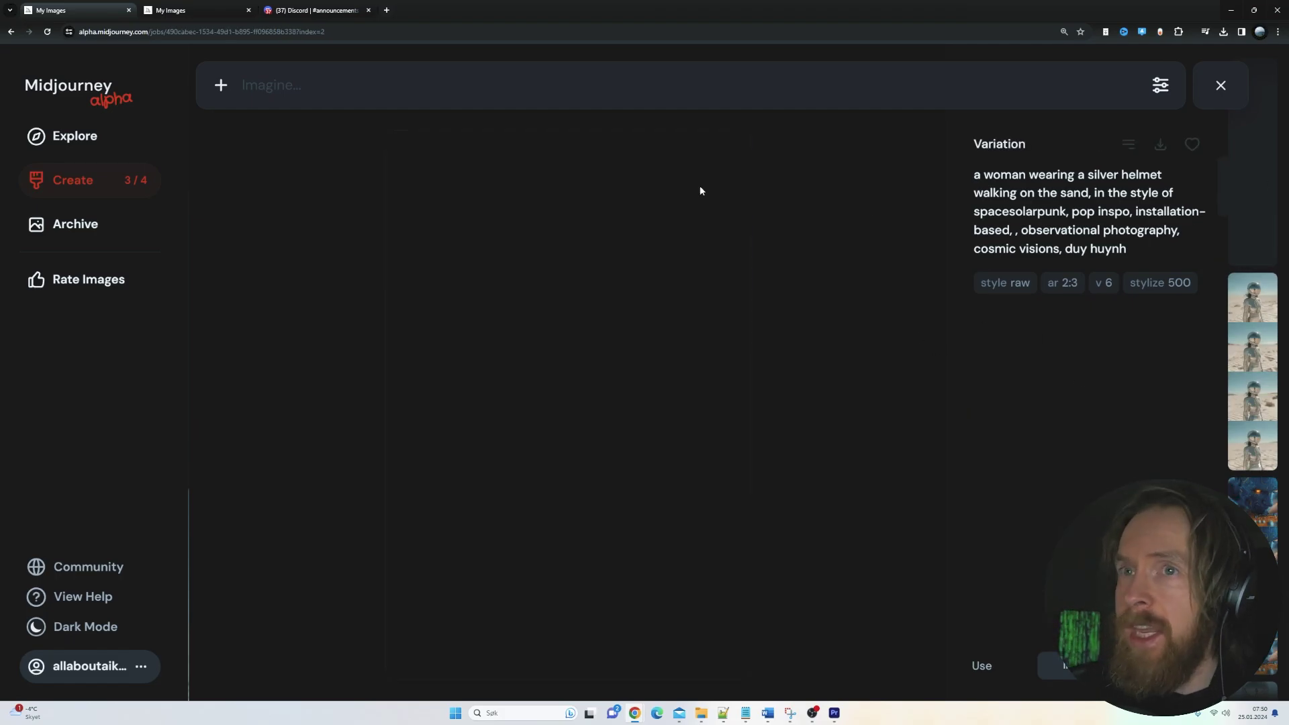
pyautogui.press('Escape')
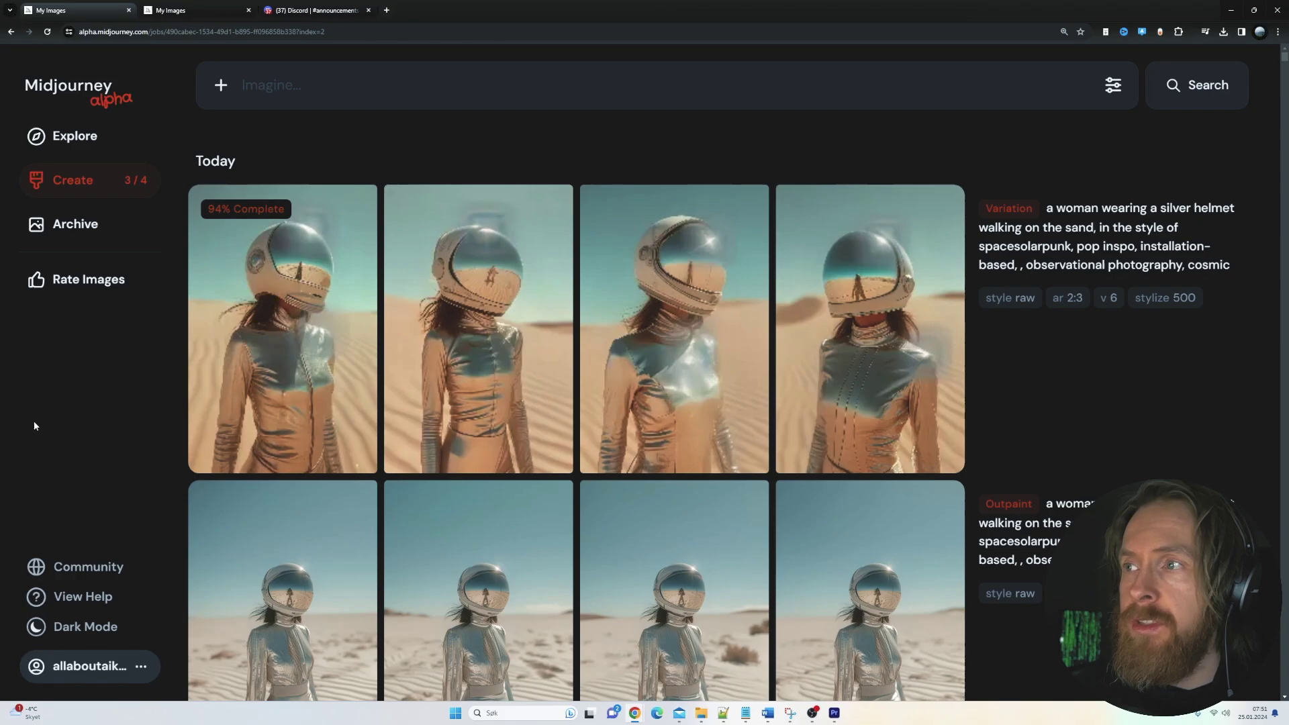
# Step: Change the Image Size for new generations to 3:2 landscape in the generation settings
pyautogui.click(1117, 90)
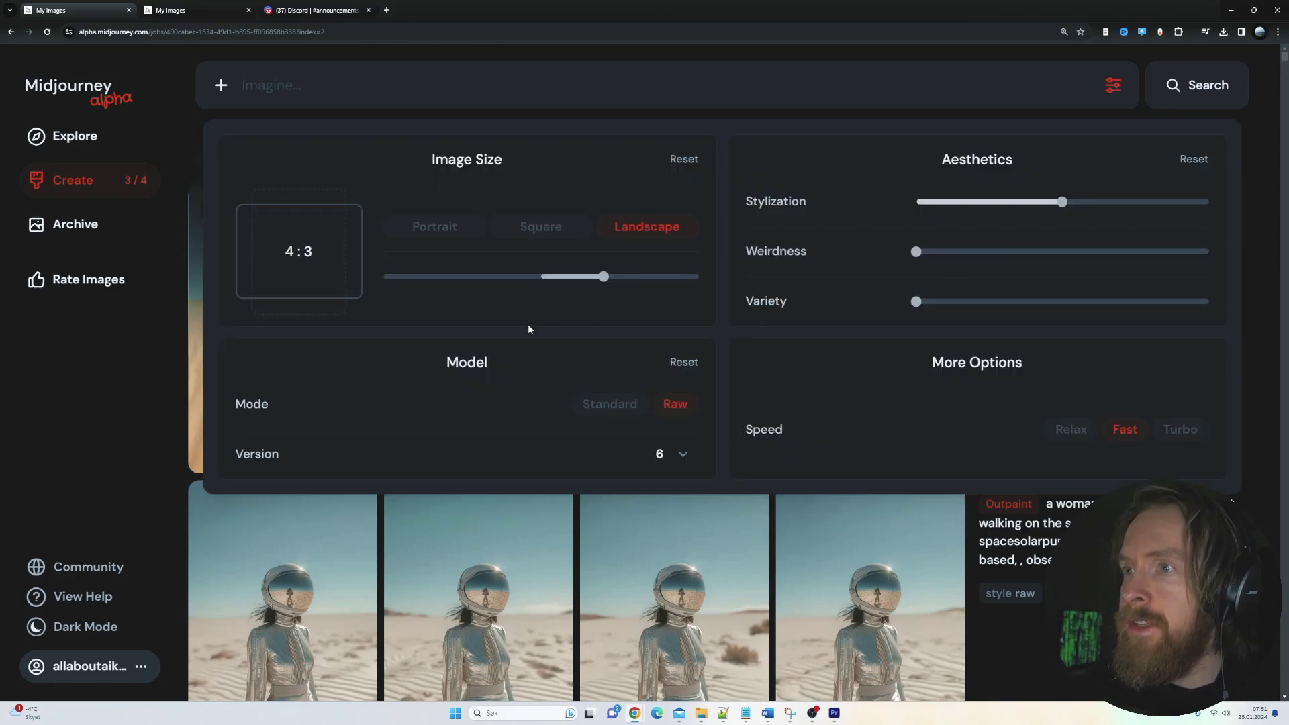
pyautogui.moveTo(604, 277); pyautogui.dragTo(634, 277)
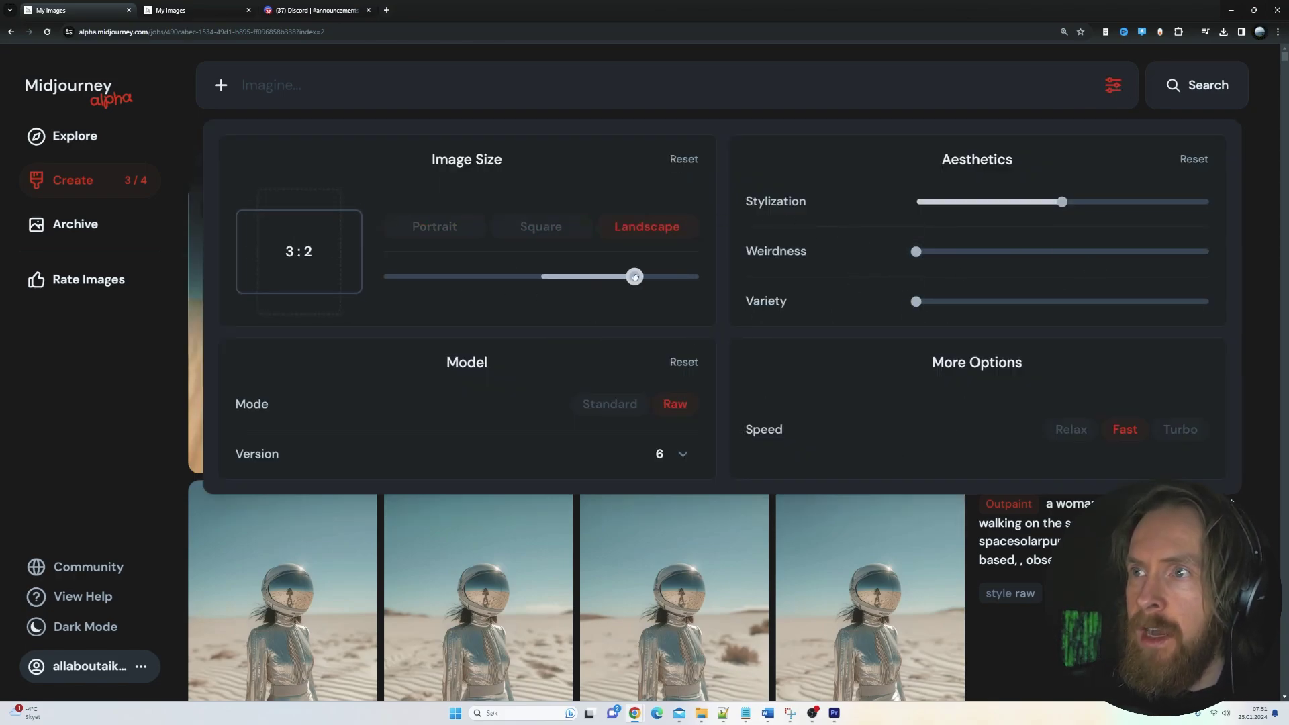
pyautogui.click(115, 353)
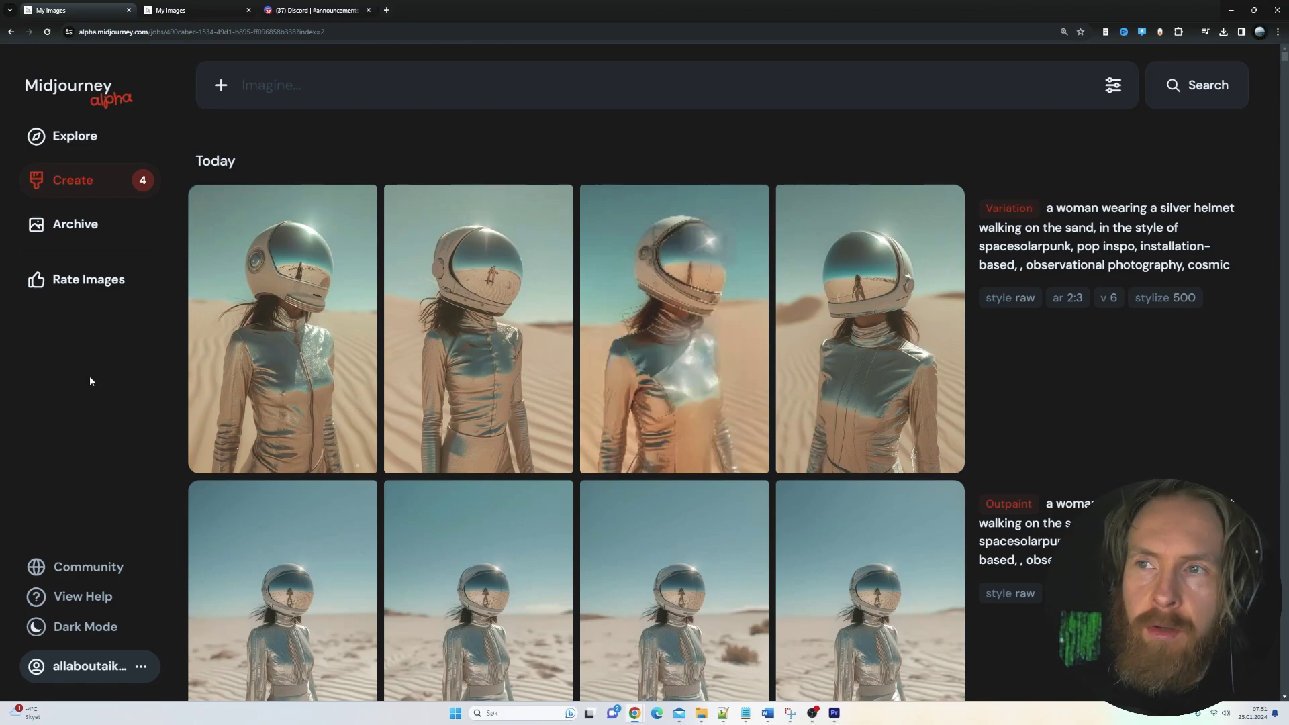
# Step: Begin the Studio Ghibli prompt for anime women in white space suits at --ar 4:5
pyautogui.moveTo(558, 272)
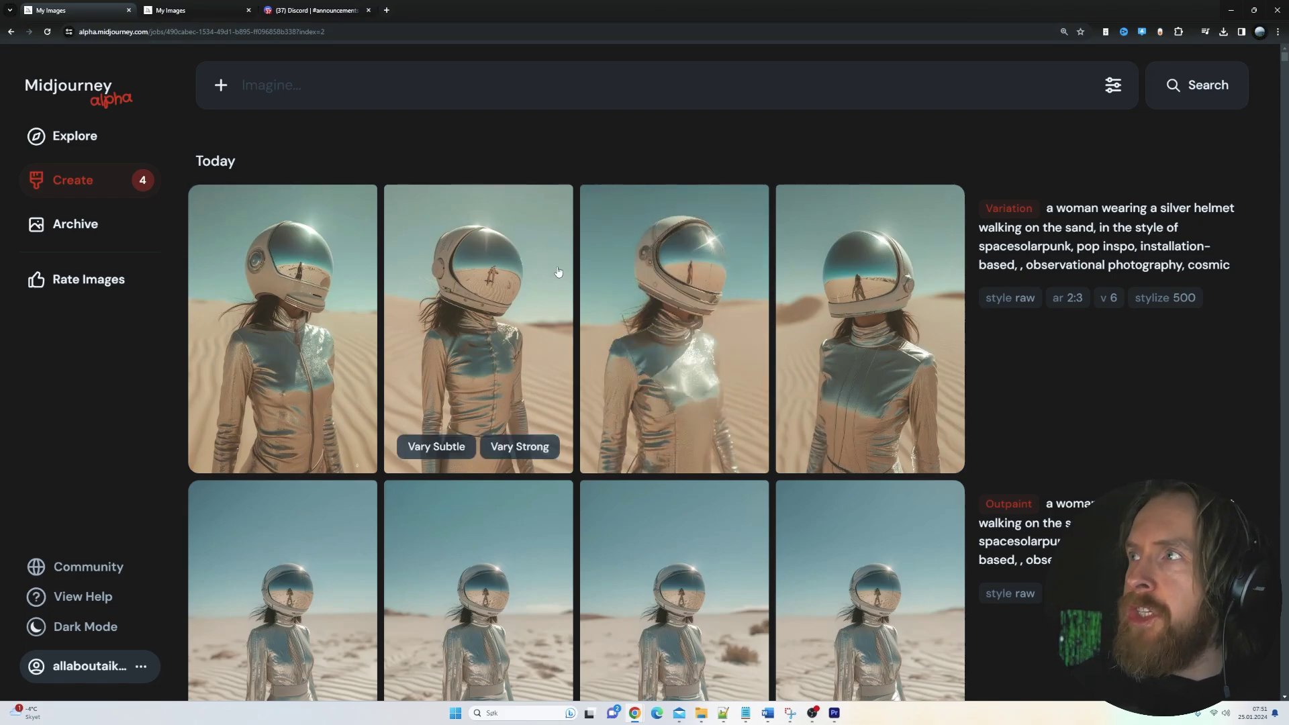